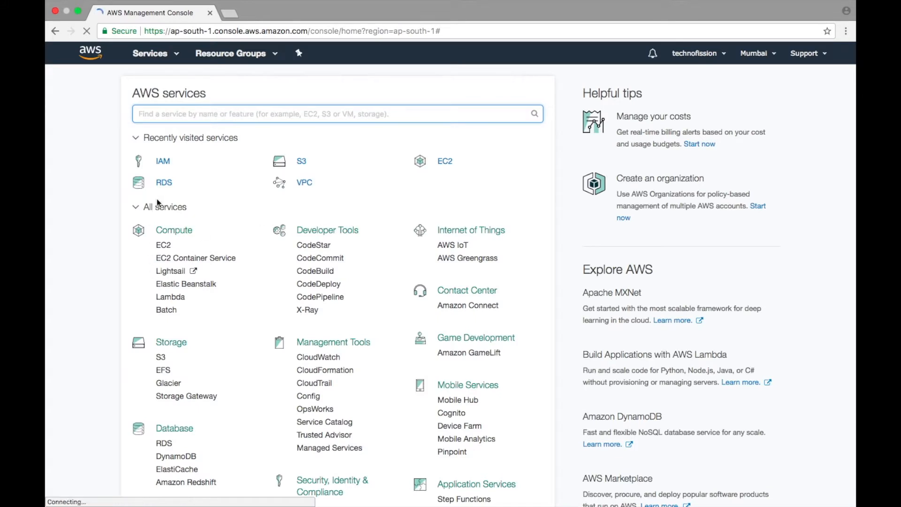
Open the list of users in the IAM service.
scroll(349, 325, "down", 5)
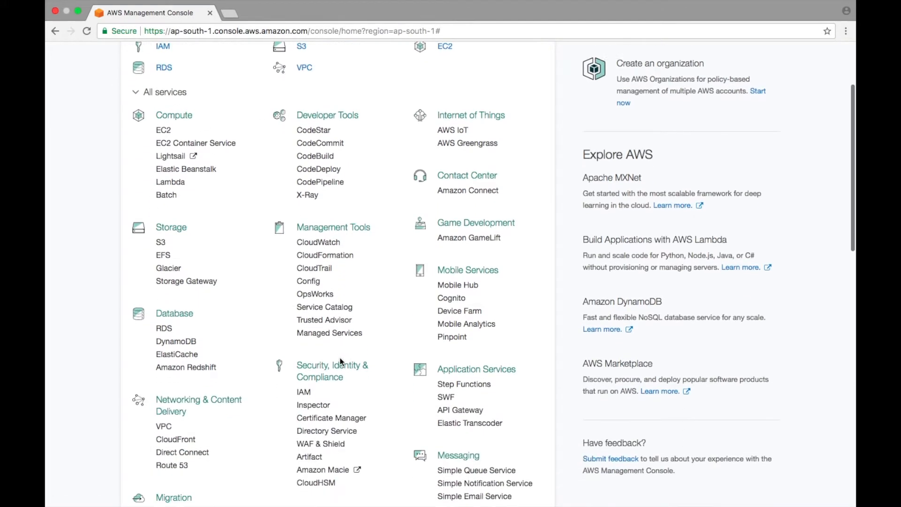
left_click(309, 375)
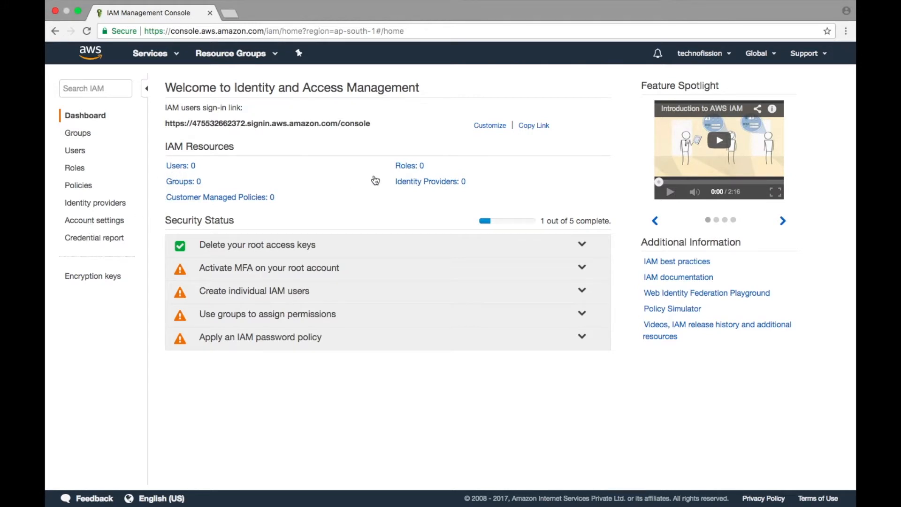
left_click(172, 169)
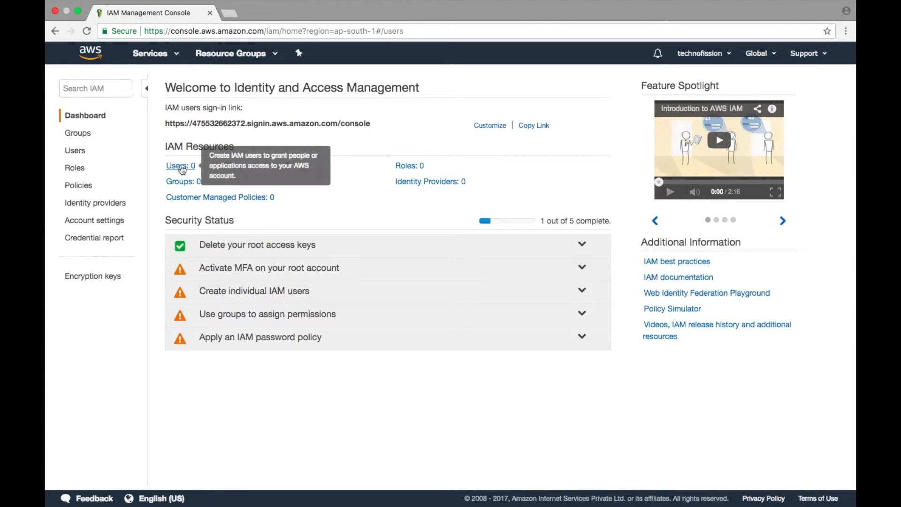
Start a new IAM user, entering the first user's name, enabling AWS Management Console access and setting a custom console password.
left_click(195, 84)
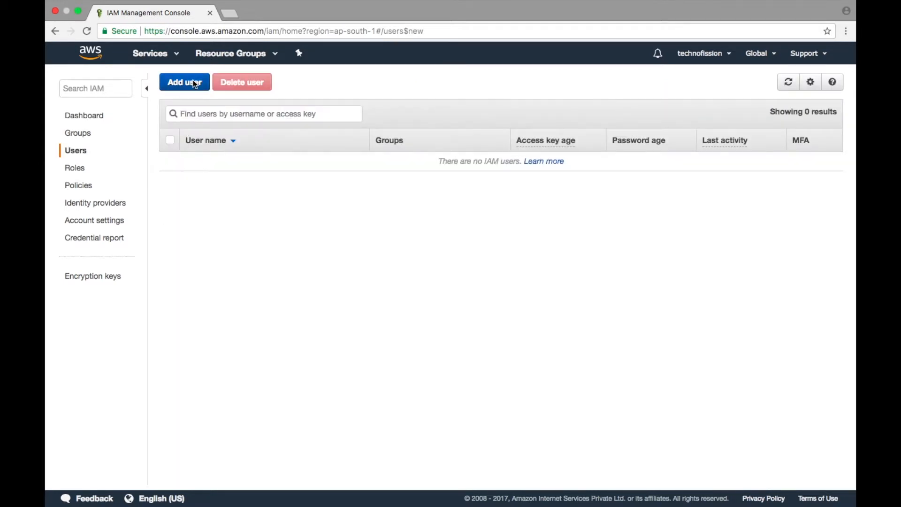
left_click(281, 200)
type("Tom")
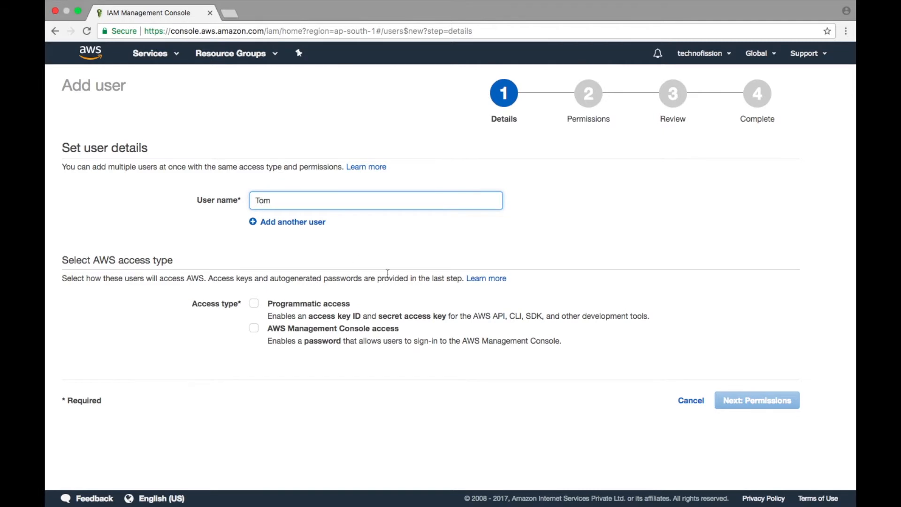
left_click(254, 329)
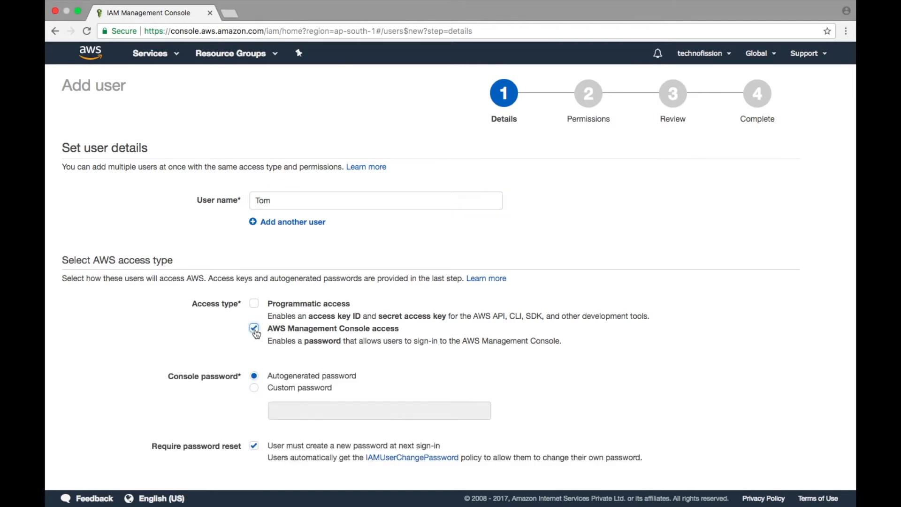
left_click(256, 389)
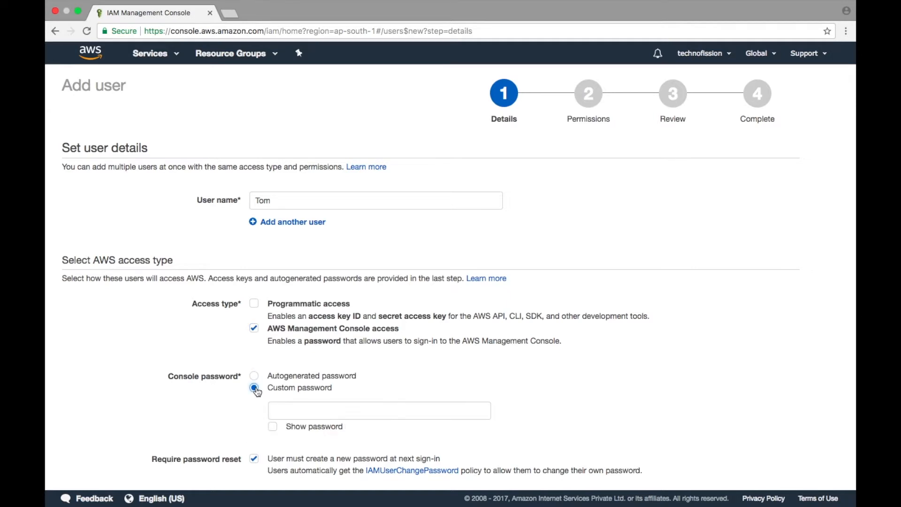
left_click(281, 415)
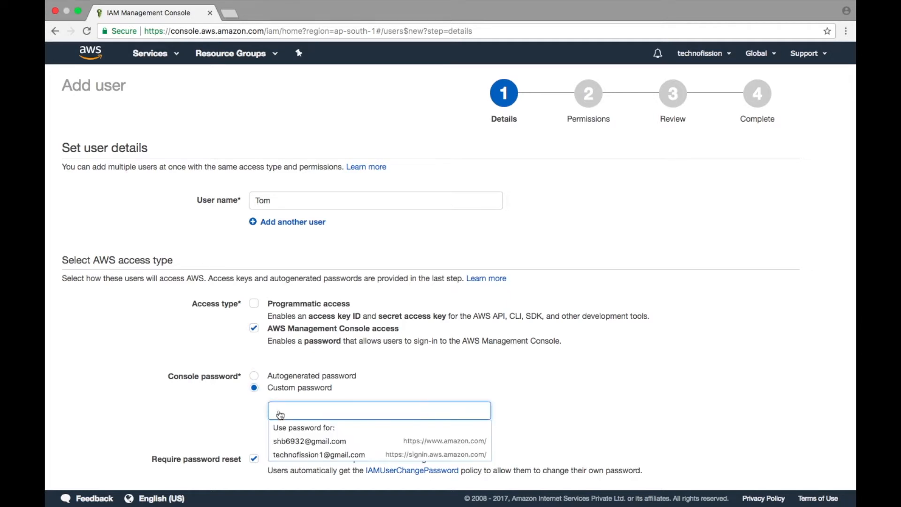
type("p")
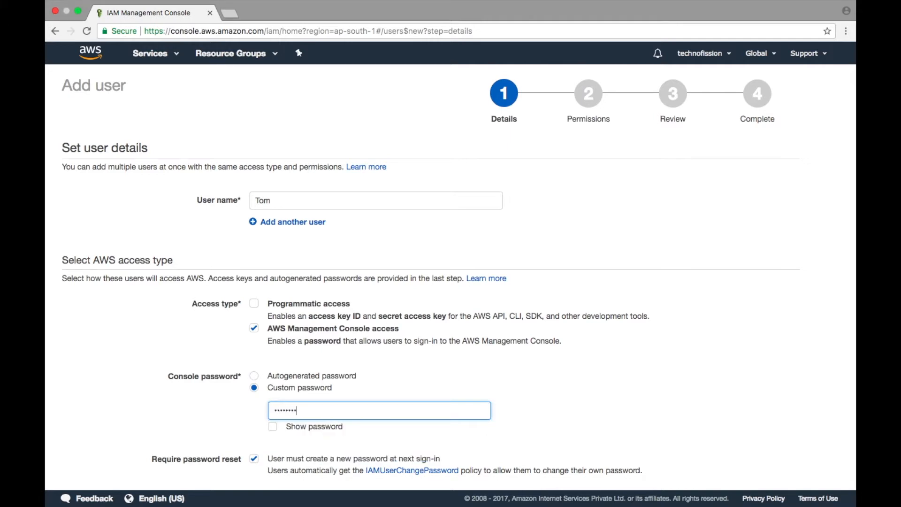
Create the first user without adding any group or extra permissions, and download its credentials as a CSV file.
scroll(141, 387, "down", 3)
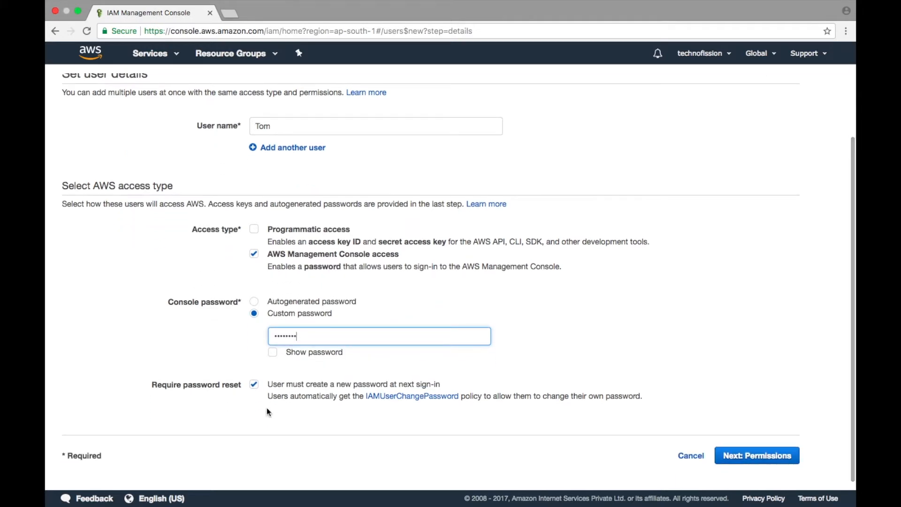
left_click(750, 454)
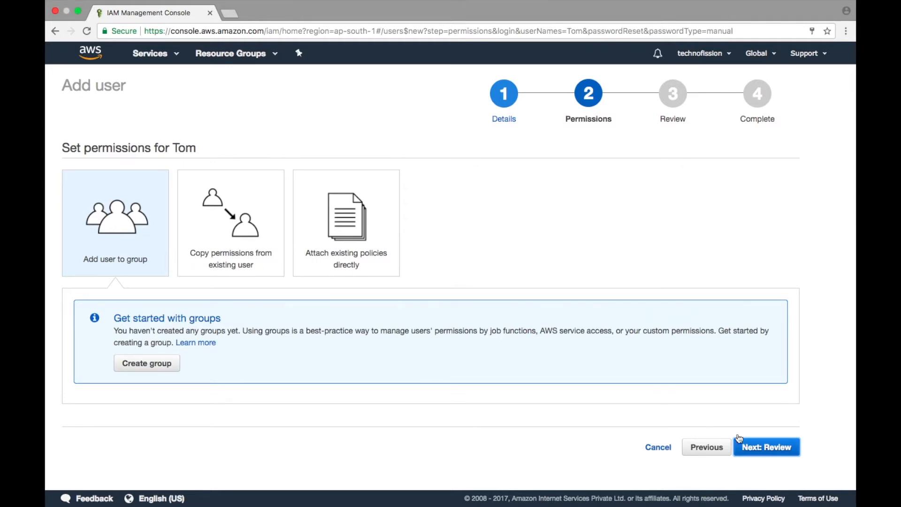
left_click(757, 448)
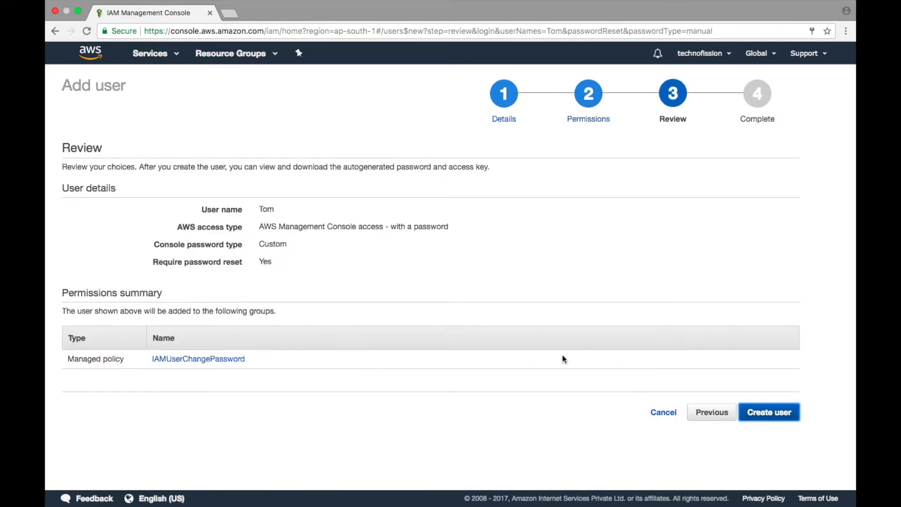
left_click(759, 415)
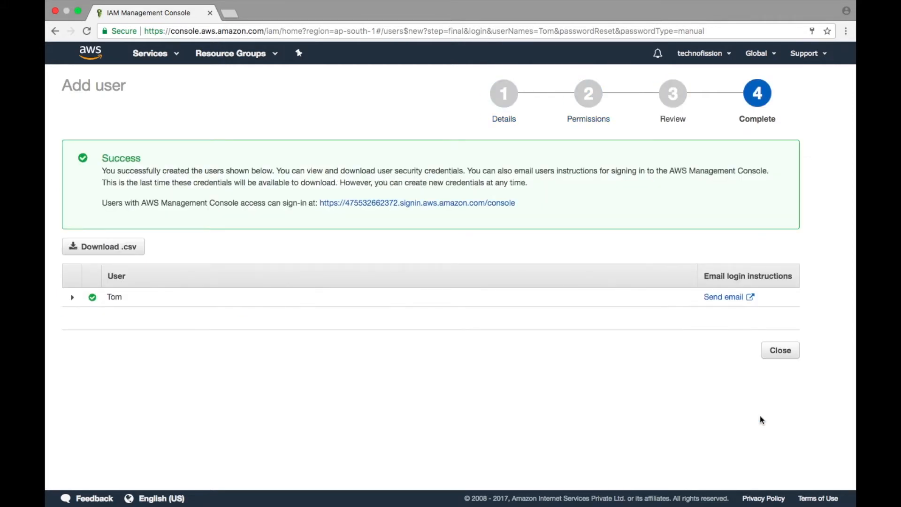
left_click(120, 246)
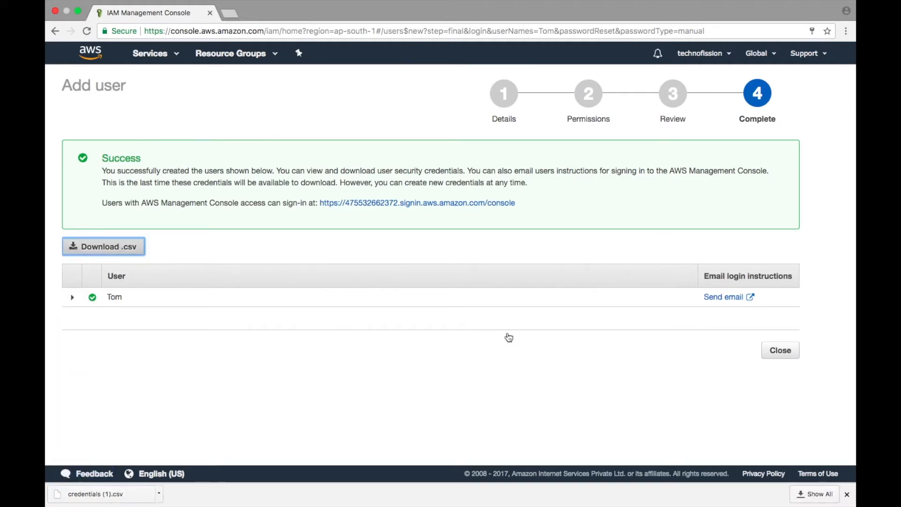
left_click(773, 351)
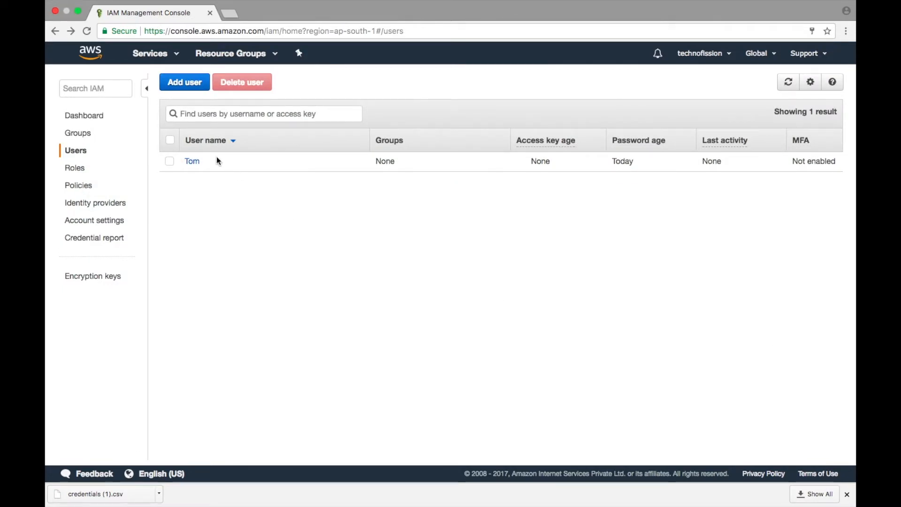
Start a second IAM user, entering the user name, enabling AWS Management Console access and setting a custom console password.
left_click(190, 83)
left_click(283, 205)
type("jerry")
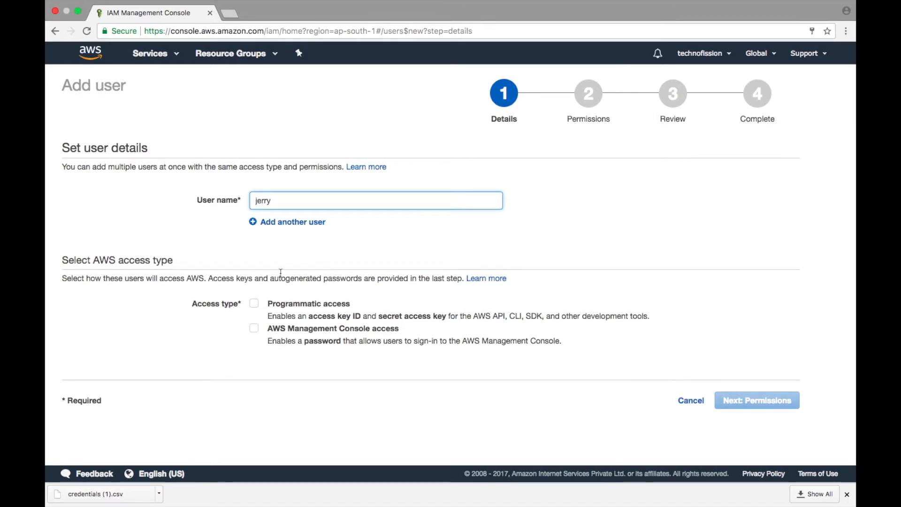
left_click(254, 328)
scroll(284, 343, "down", 3)
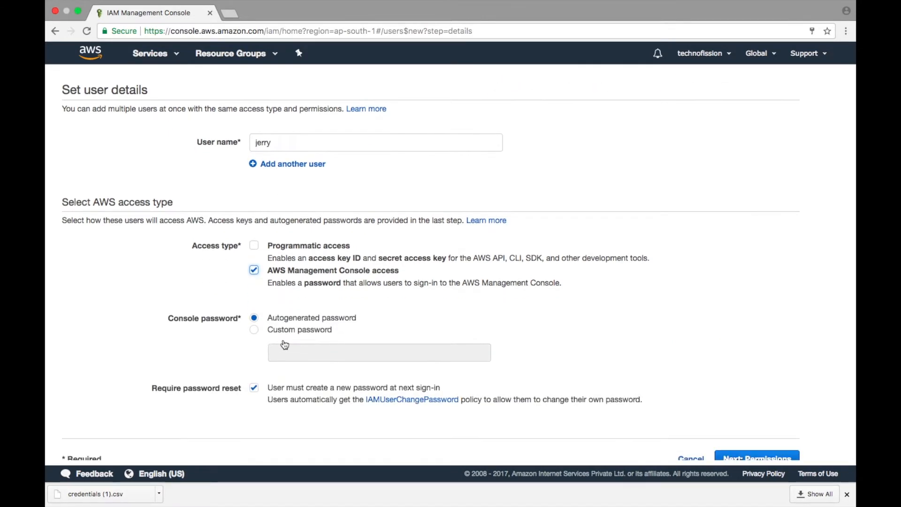
left_click(260, 334)
left_click(281, 351)
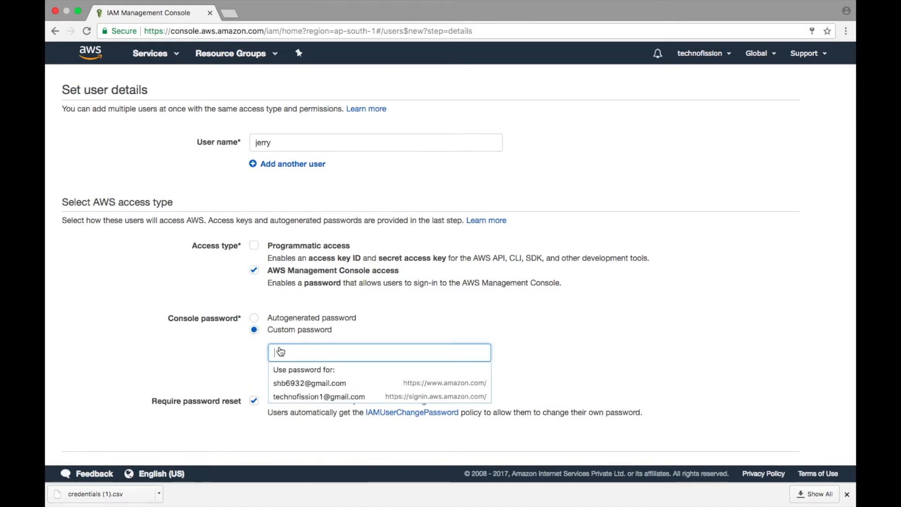
type("••••••••")
Create the second user without adding any group or extra permissions, and download its credentials as a CSV file.
scroll(352, 333, "down", 2)
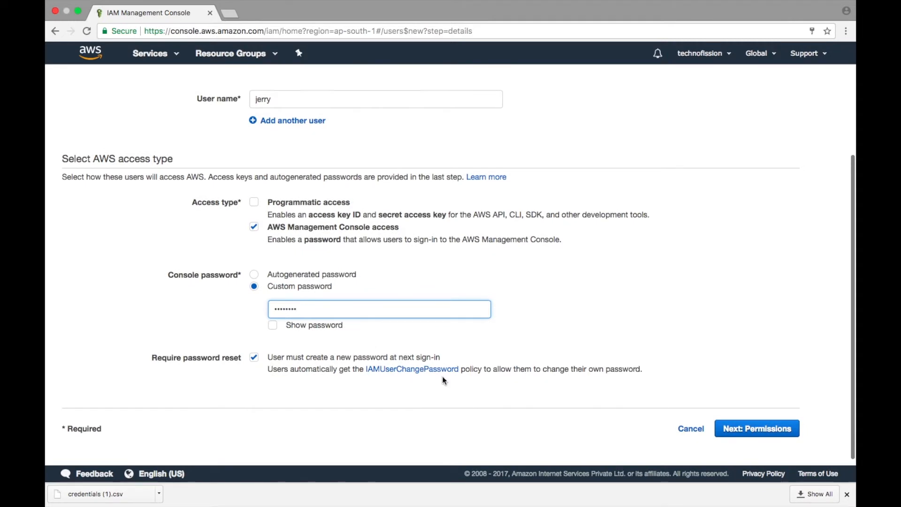
left_click(736, 430)
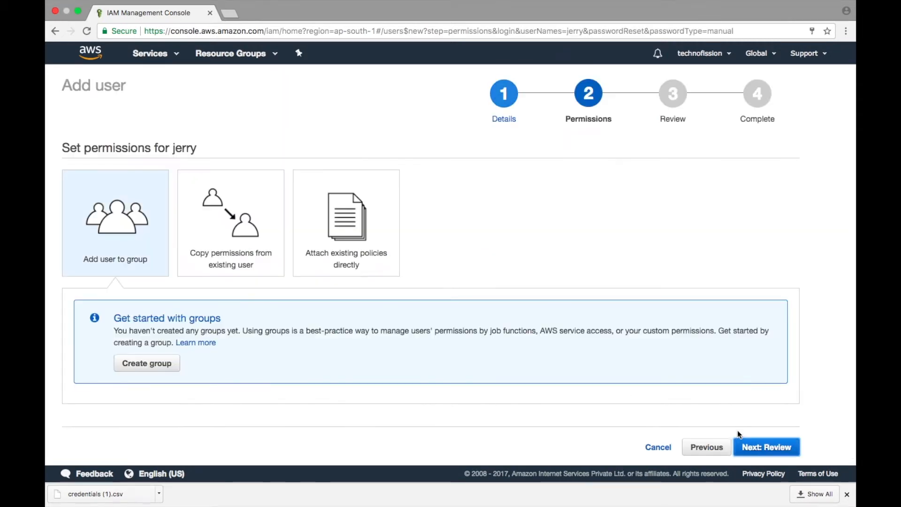
left_click(781, 446)
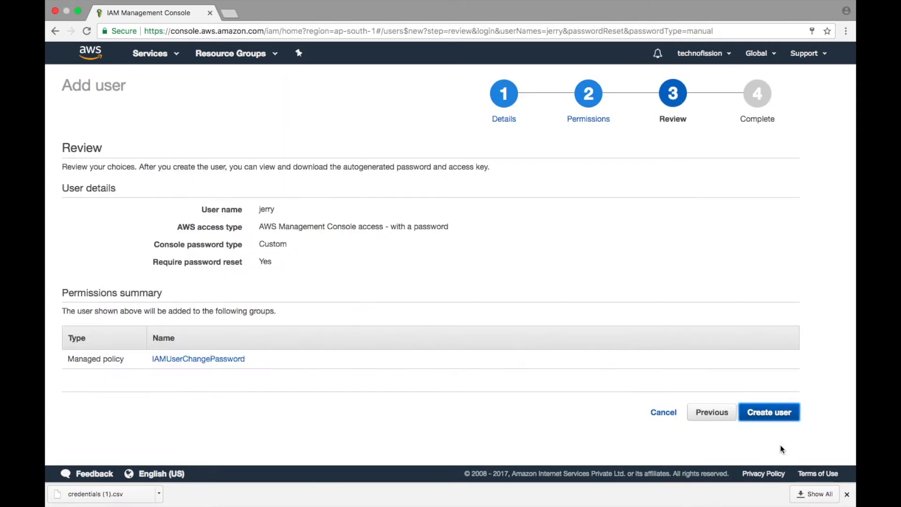
left_click(782, 413)
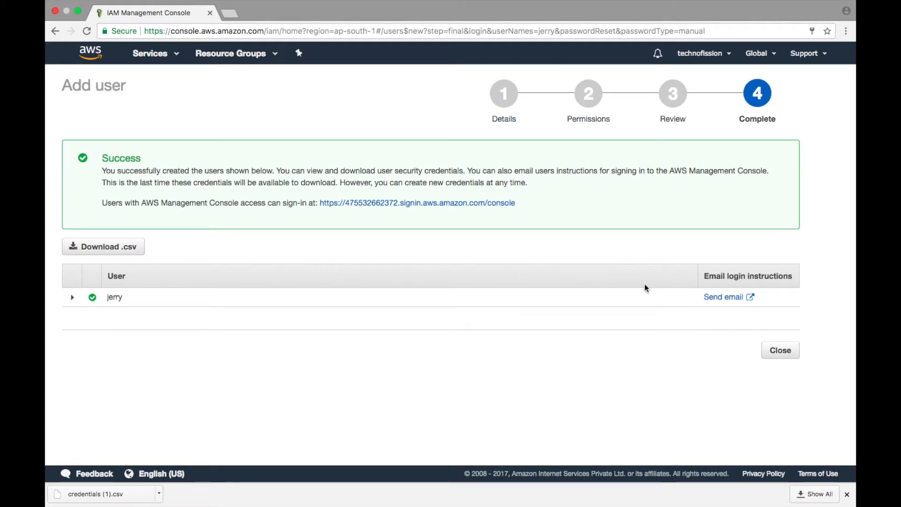
left_click(115, 248)
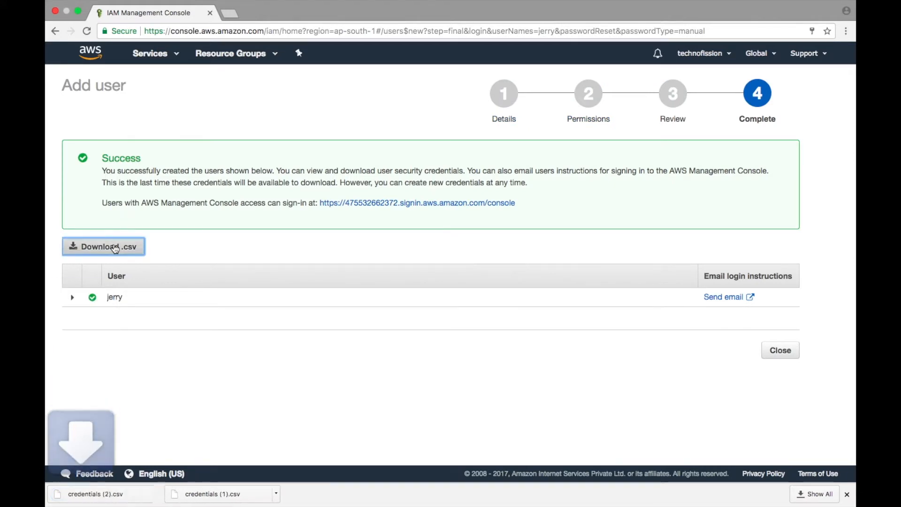
left_click(796, 351)
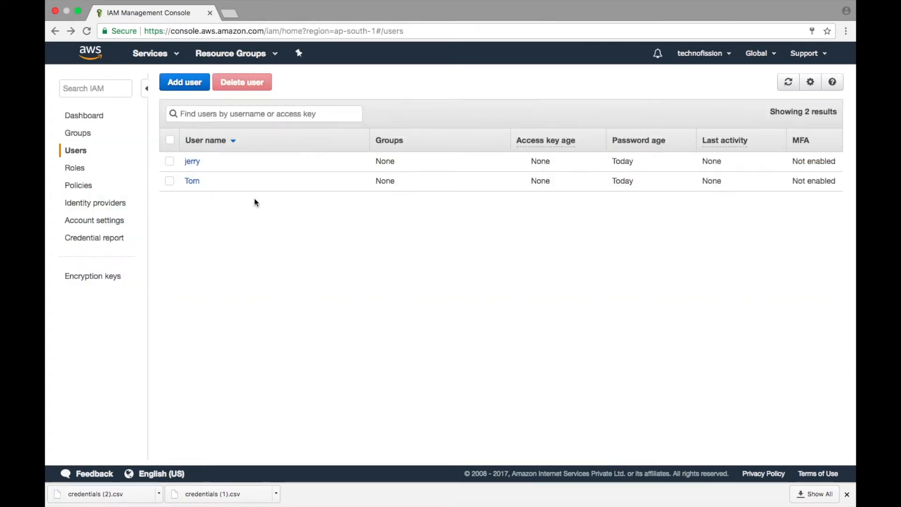
Start a new IAM group and name it trial.
left_click(86, 137)
left_click(224, 88)
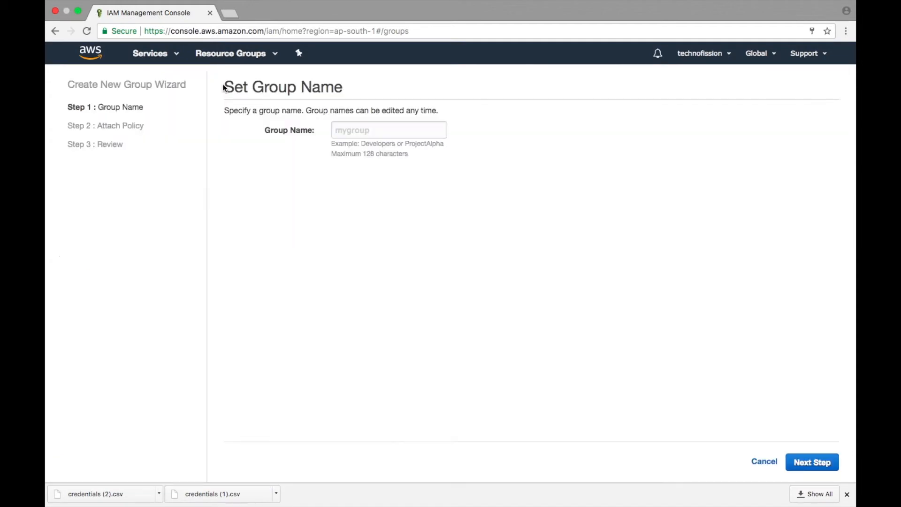
left_click(341, 133)
type("trial")
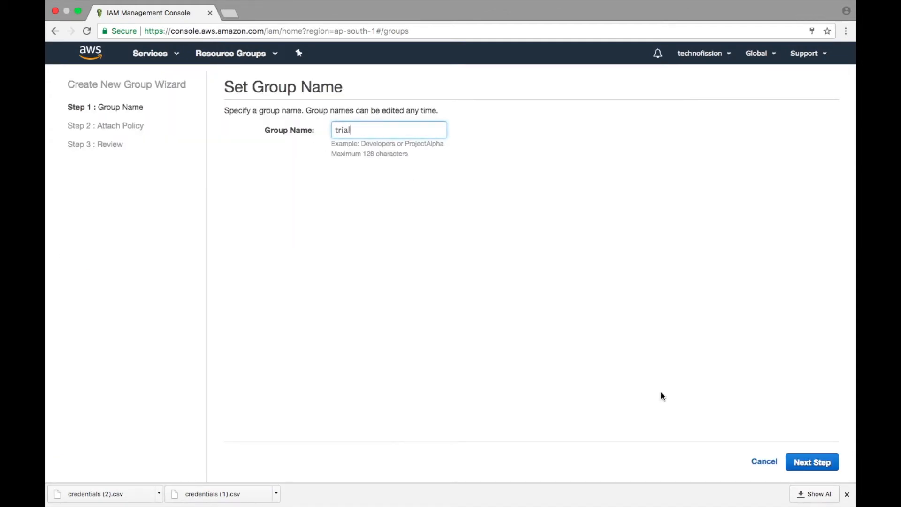
left_click(821, 467)
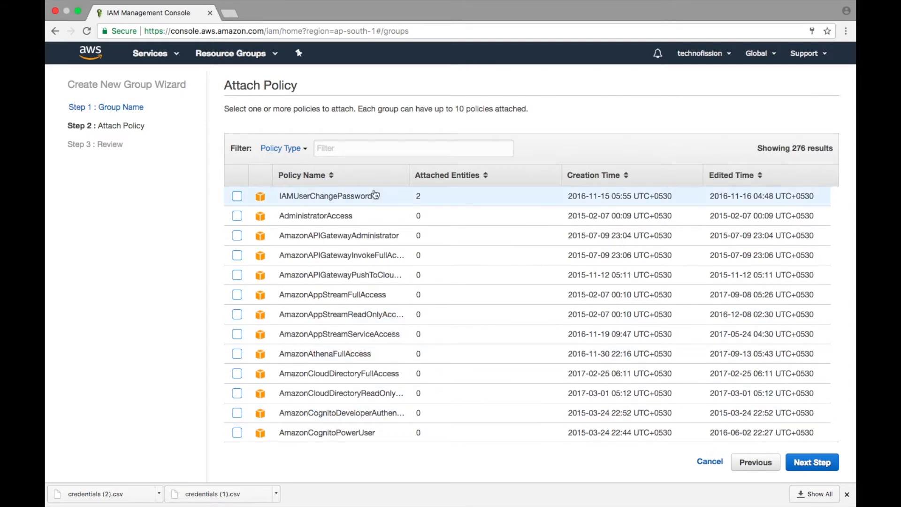
Attach the IAMUserChangePassword policy to the trial group and create the group.
left_click(353, 150)
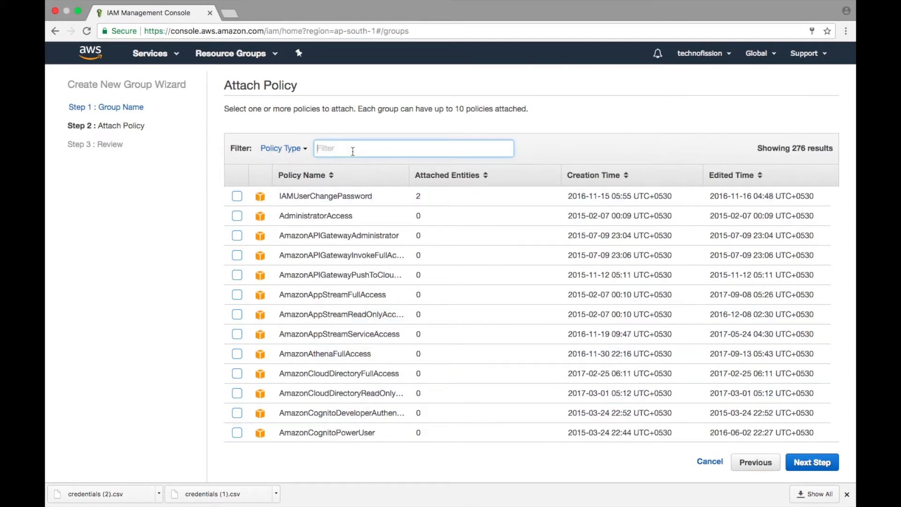
left_click(237, 196)
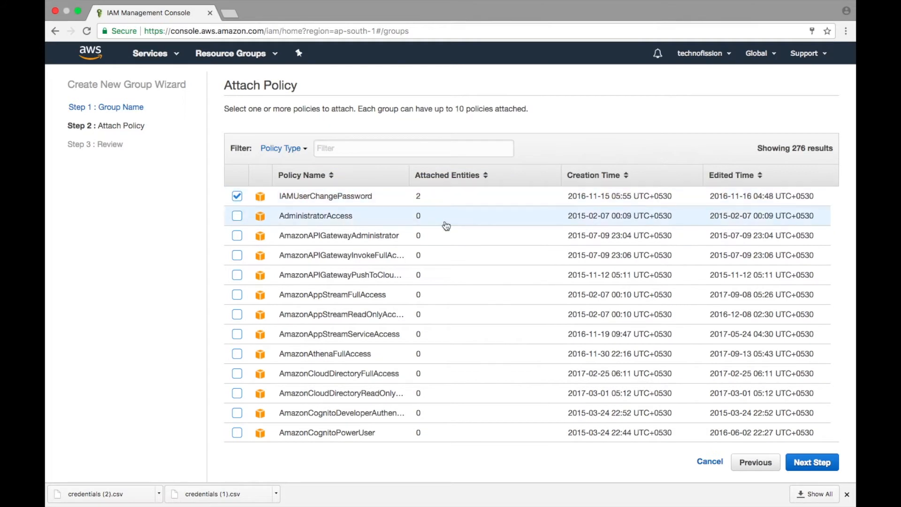
left_click(816, 470)
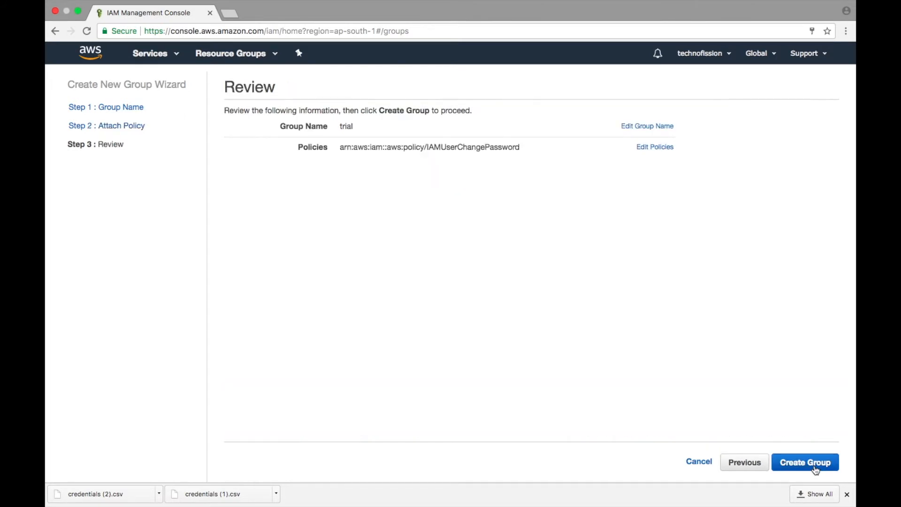
left_click(811, 465)
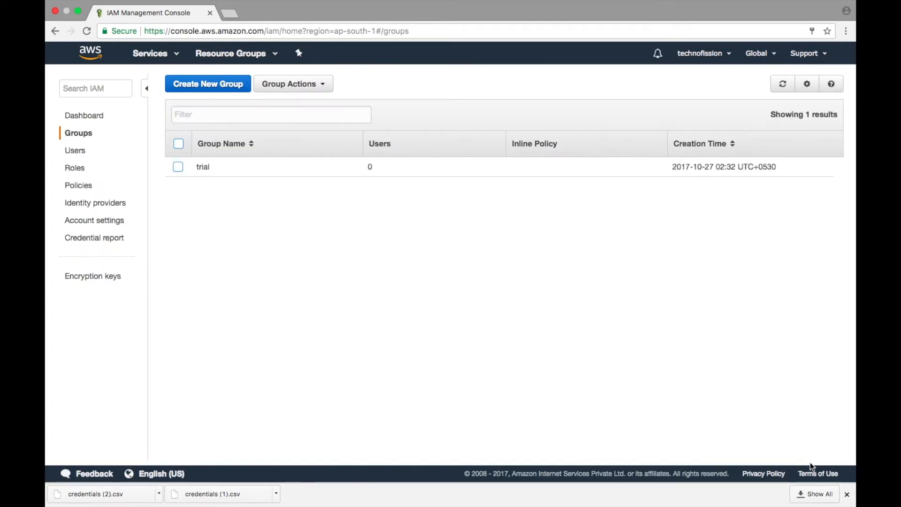
Open the trial group and add both existing IAM users to it.
left_click(203, 167)
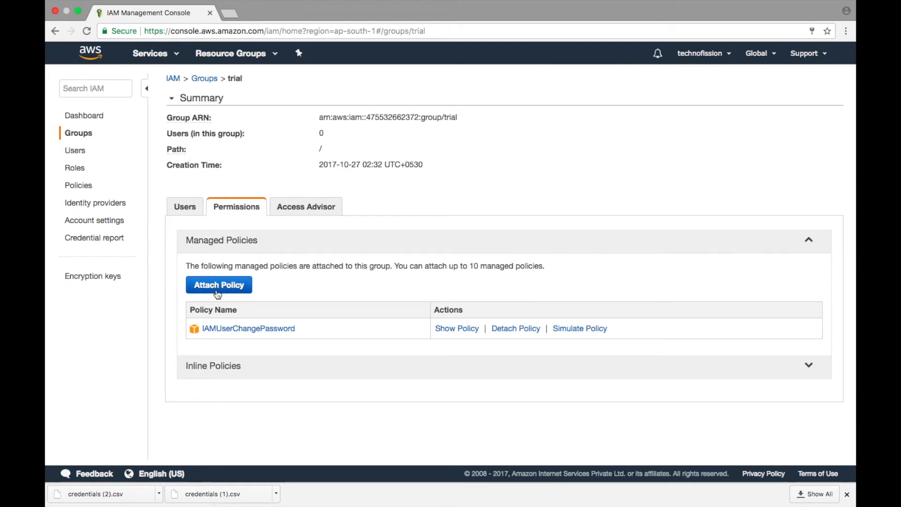
left_click(189, 207)
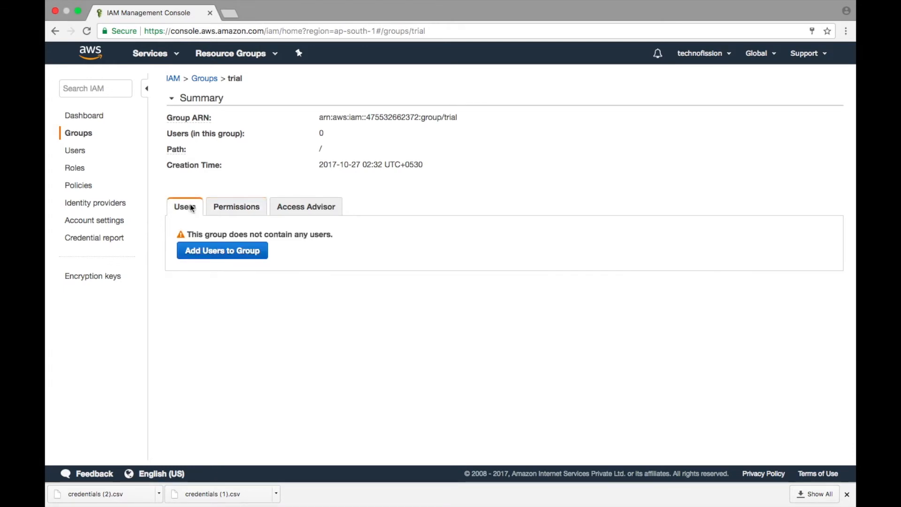
left_click(202, 253)
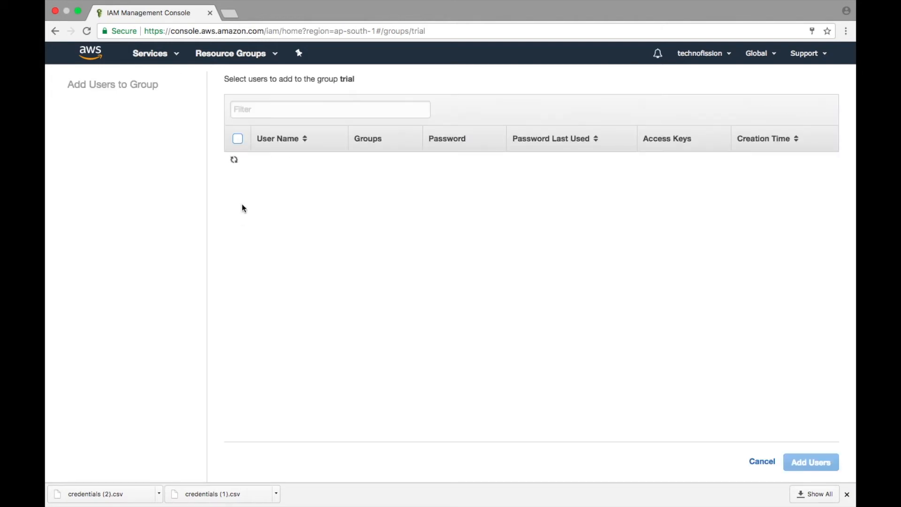
left_click(237, 162)
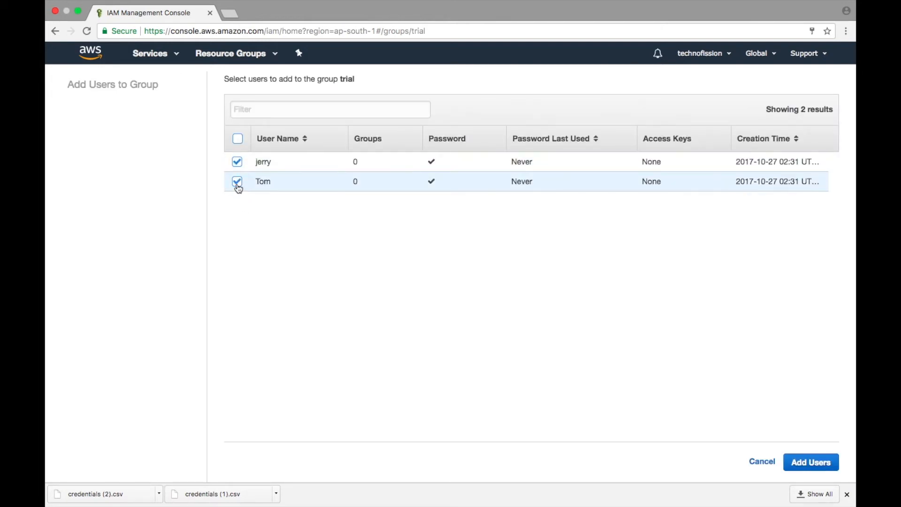
left_click(809, 468)
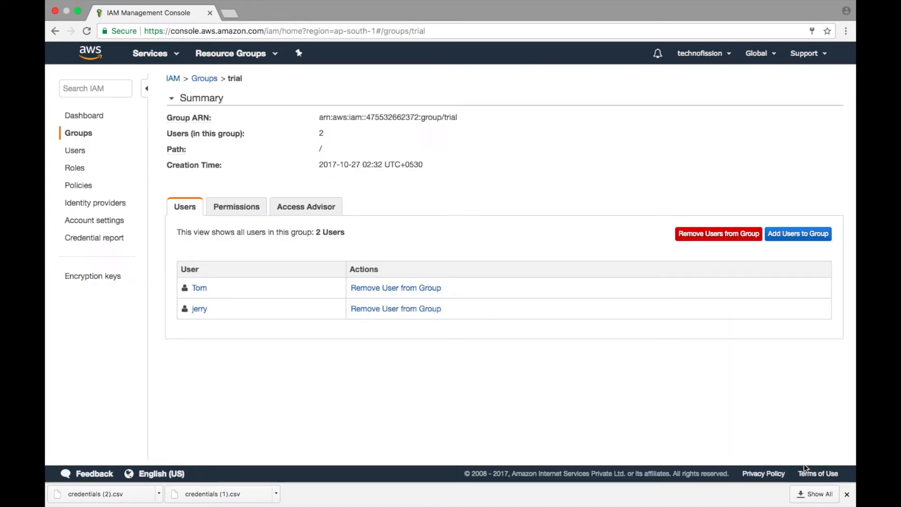
Attach the existing AmazonEC2FullAccess policy directly to the first user listed in the trial group, filtering the policies by ec2.
left_click(202, 288)
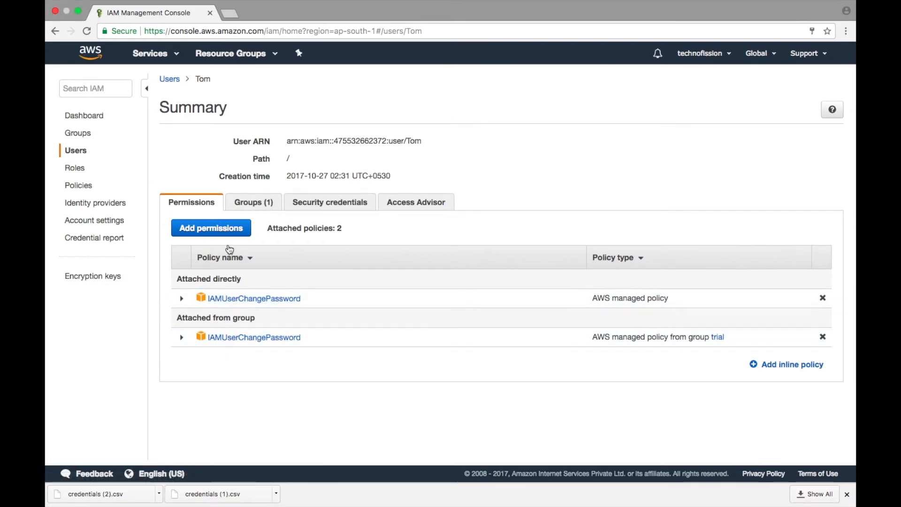
left_click(218, 234)
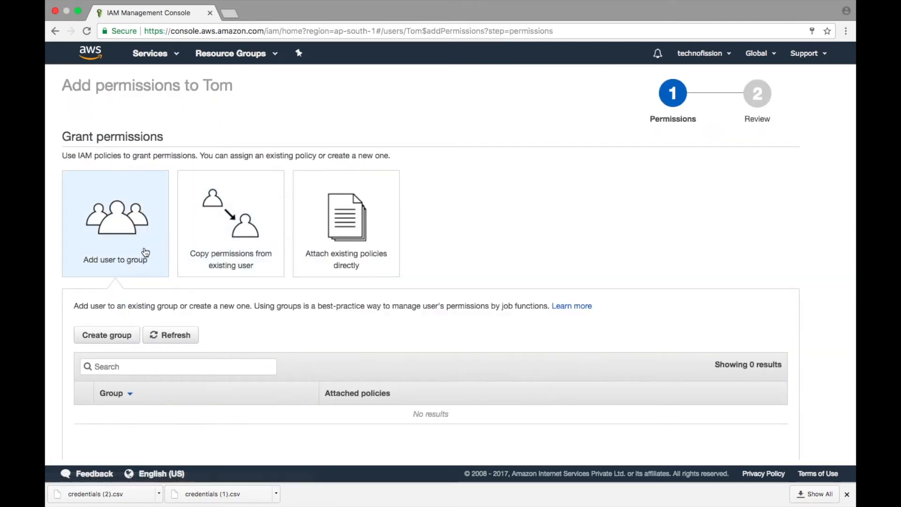
left_click(322, 268)
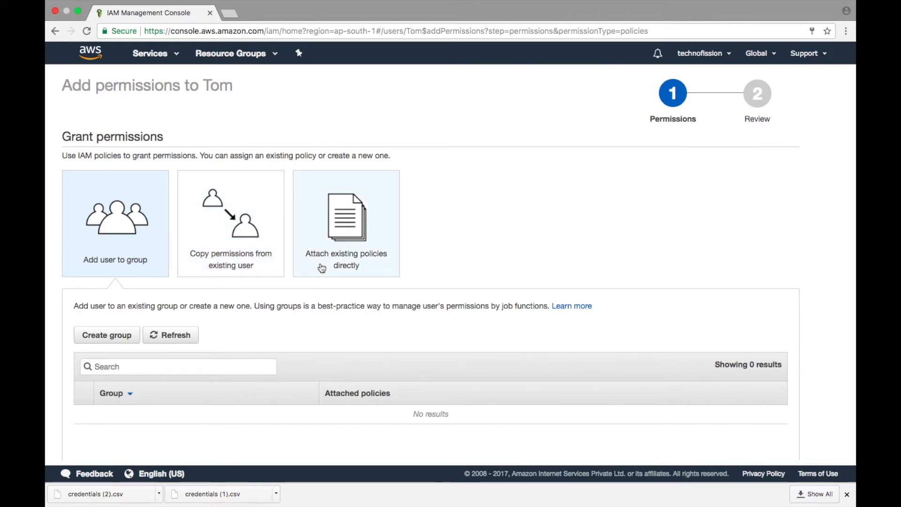
scroll(321, 267, "down", 5)
scroll(320, 267, "down", 2)
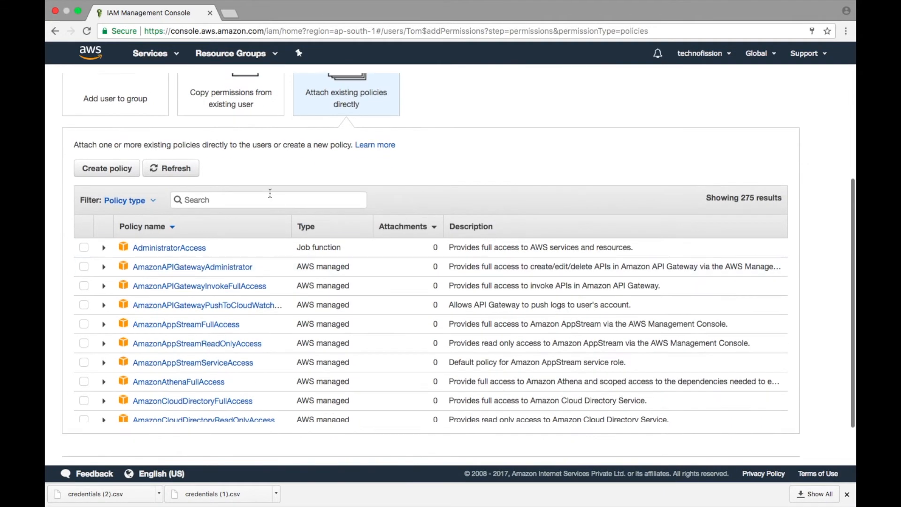
left_click(260, 205)
type("ec2")
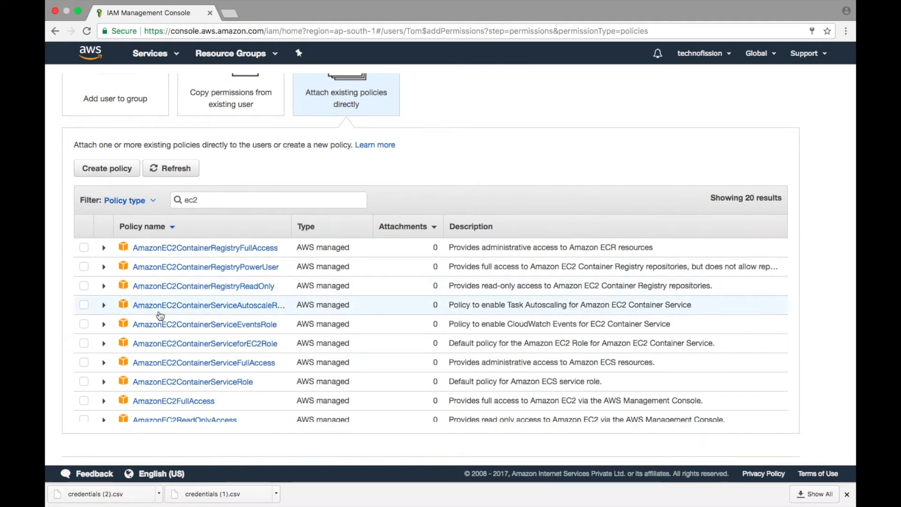
left_click(84, 402)
scroll(468, 309, "down", 8)
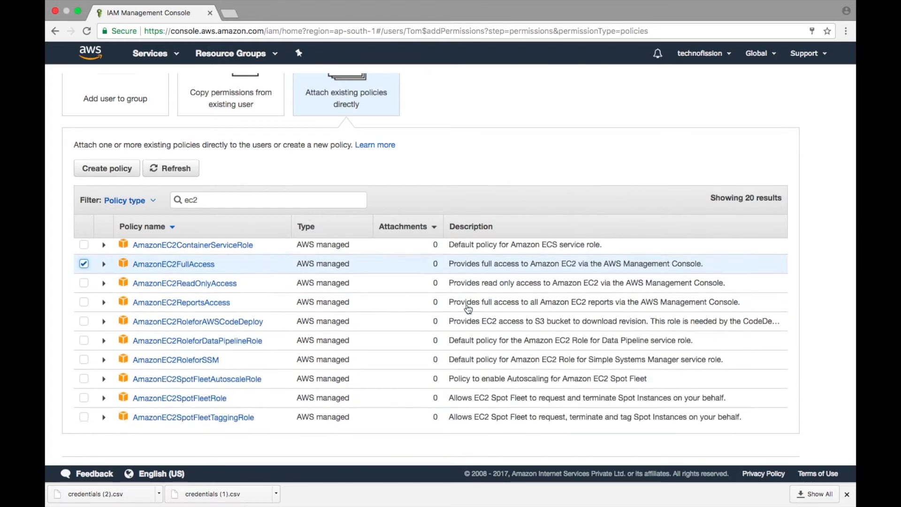
scroll(659, 307, "down", 2)
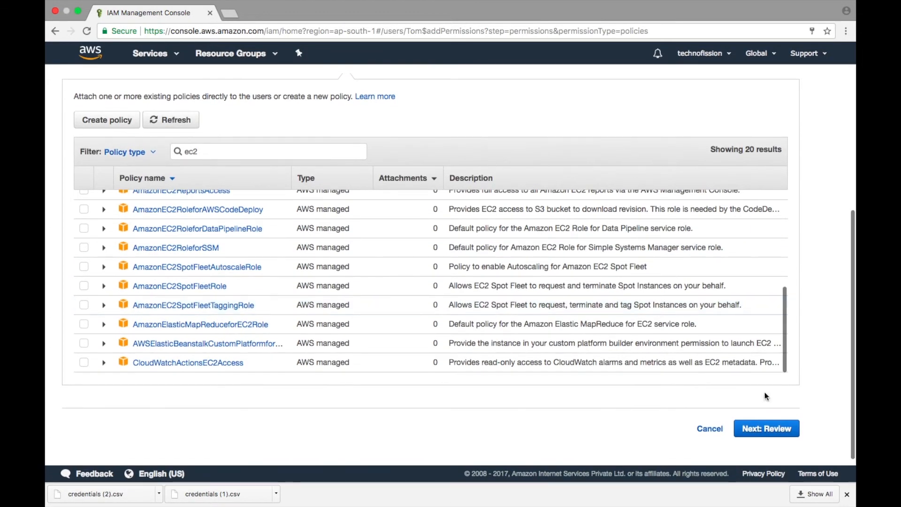
left_click(770, 431)
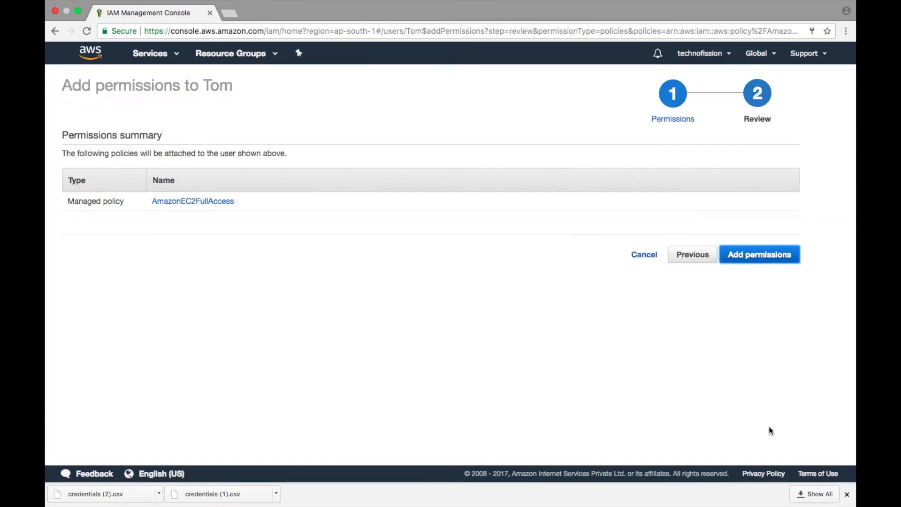
left_click(748, 255)
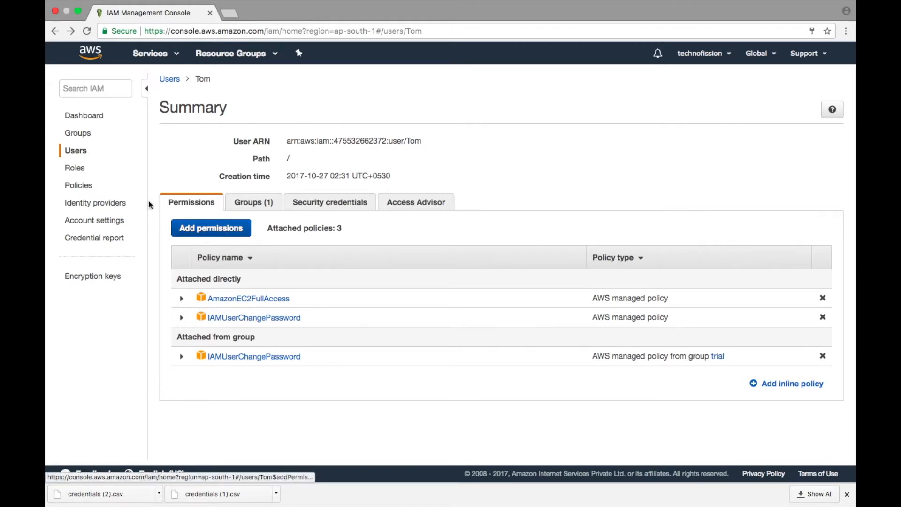
Attach the existing AmazonS3FullAccess policy directly to the other user in the trial group, filtering the policies by s3.
left_click(79, 154)
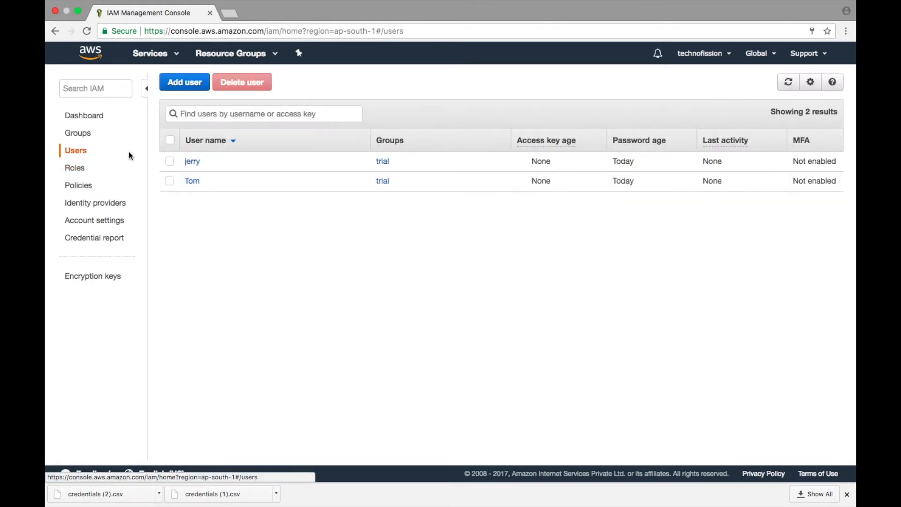
left_click(192, 181)
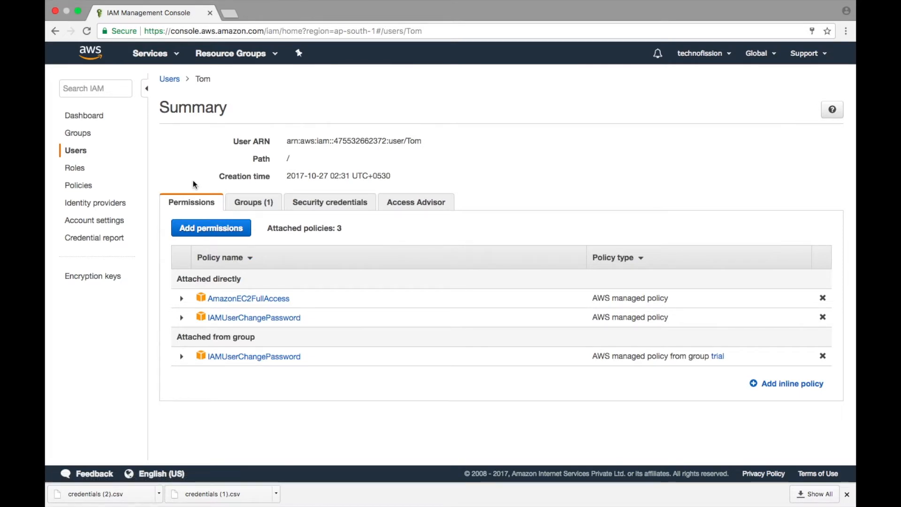
left_click(75, 151)
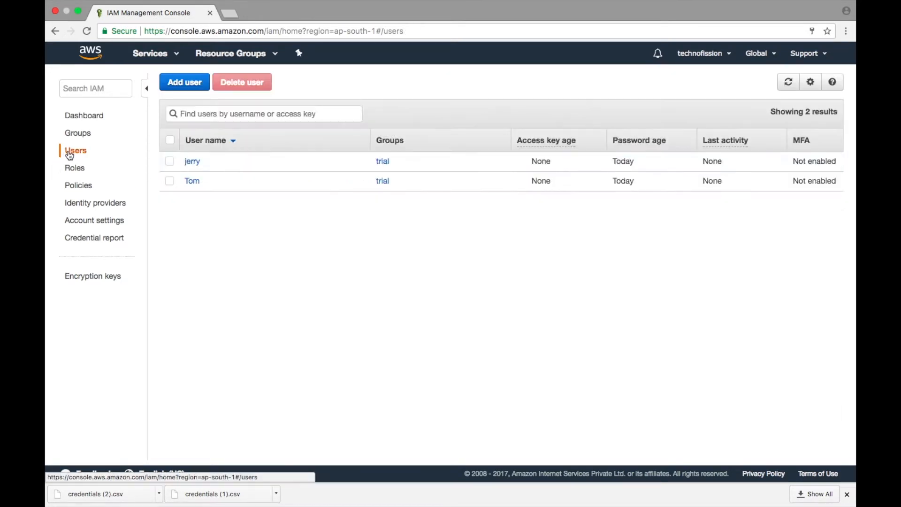
left_click(186, 162)
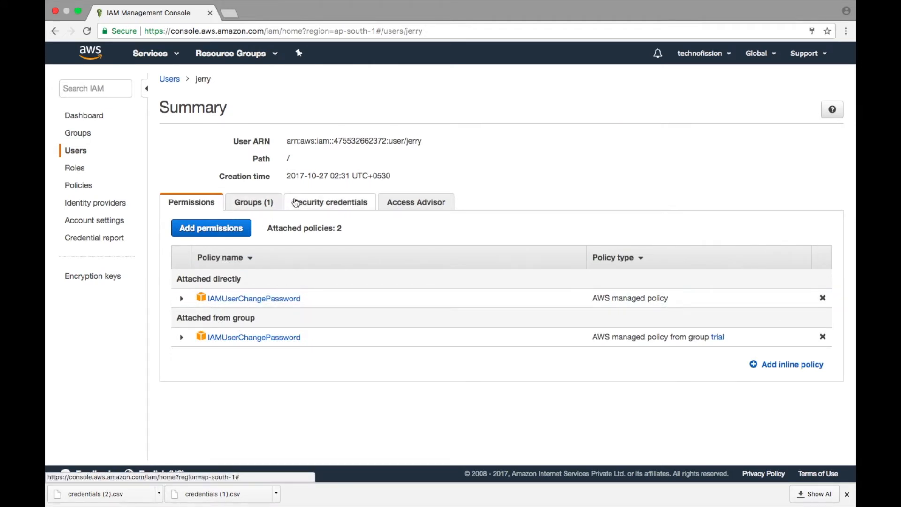
left_click(220, 235)
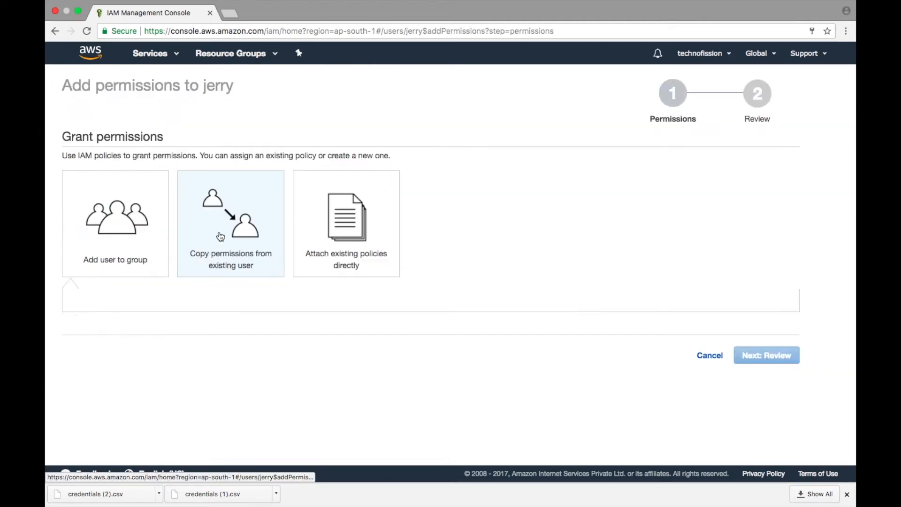
left_click(370, 258)
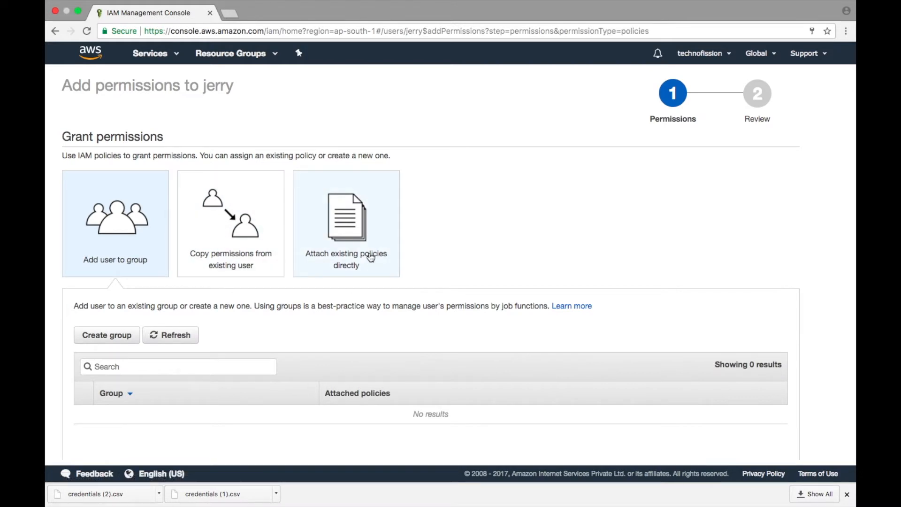
left_click(300, 361)
type("s3")
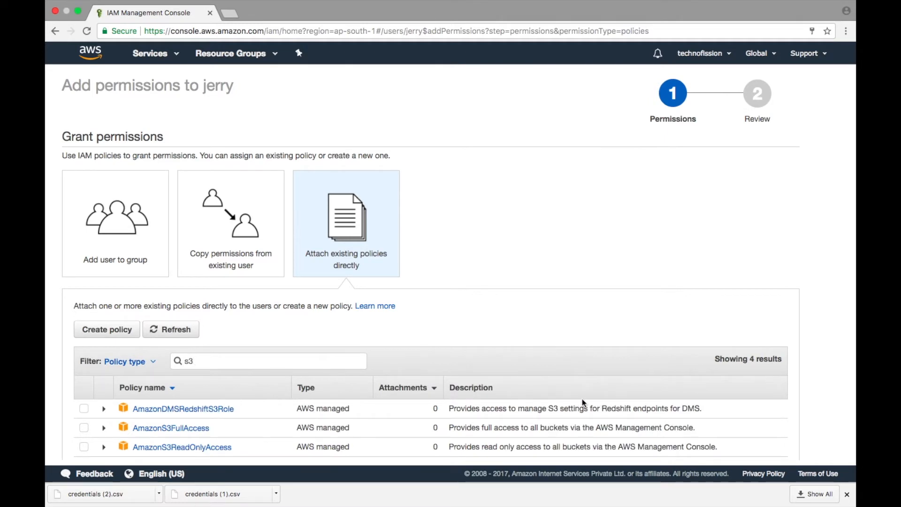
scroll(581, 398, "down", 5)
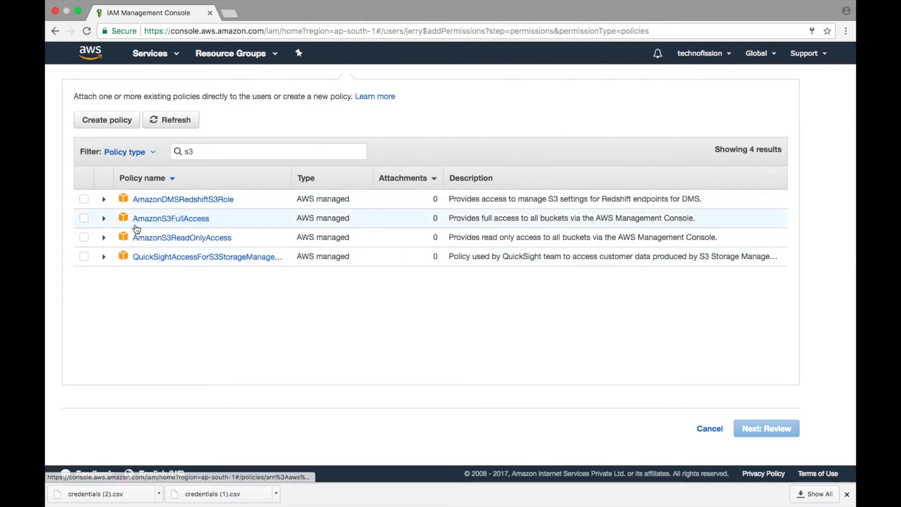
left_click(84, 218)
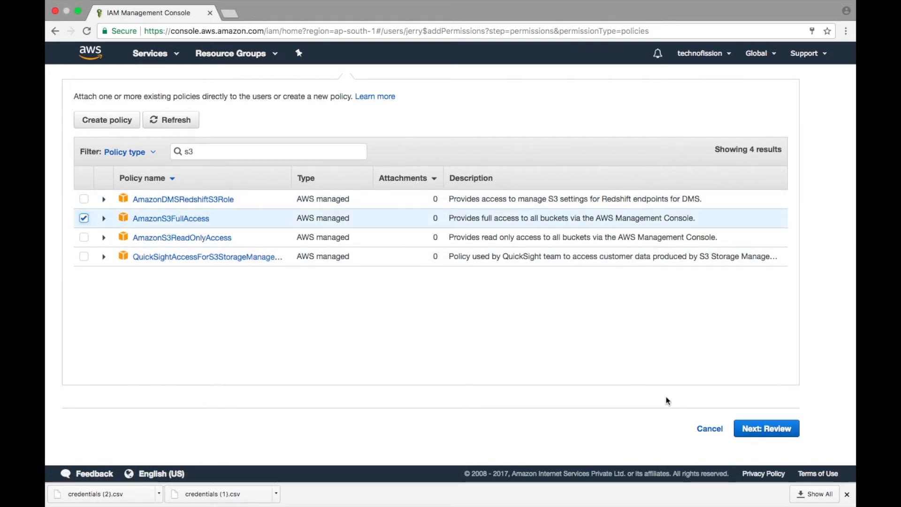
left_click(767, 429)
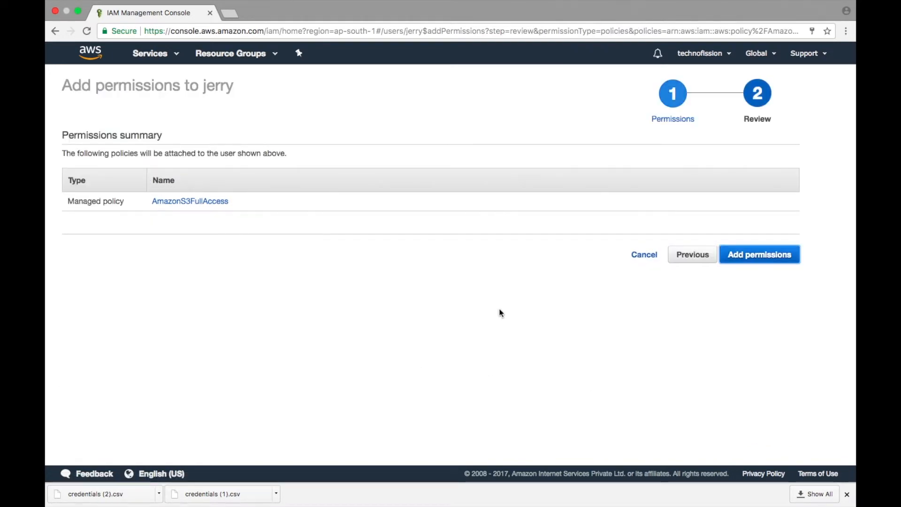
left_click(749, 255)
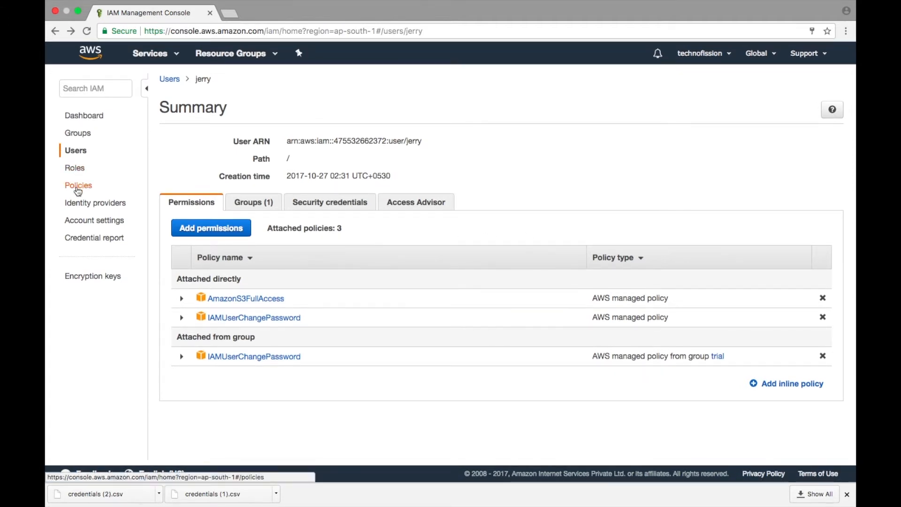
Look through the list of available IAM policies.
left_click(78, 187)
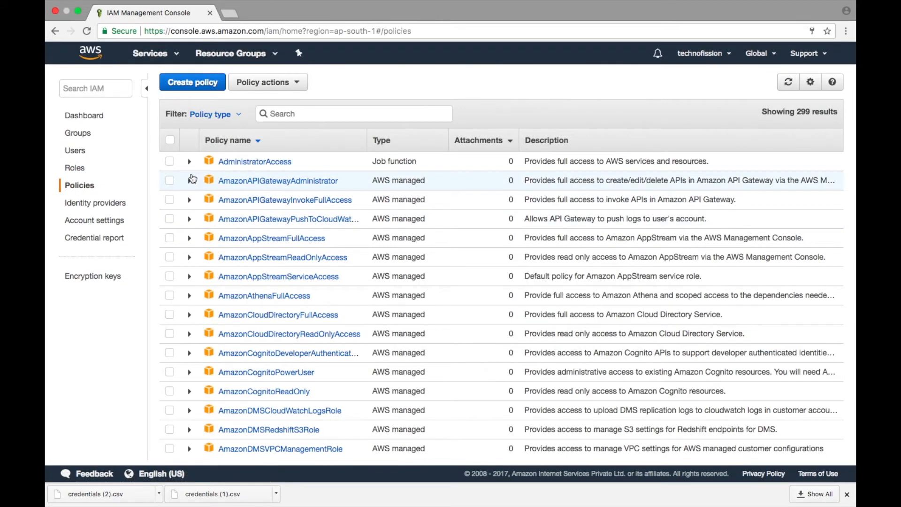
scroll(263, 293, "down", 6)
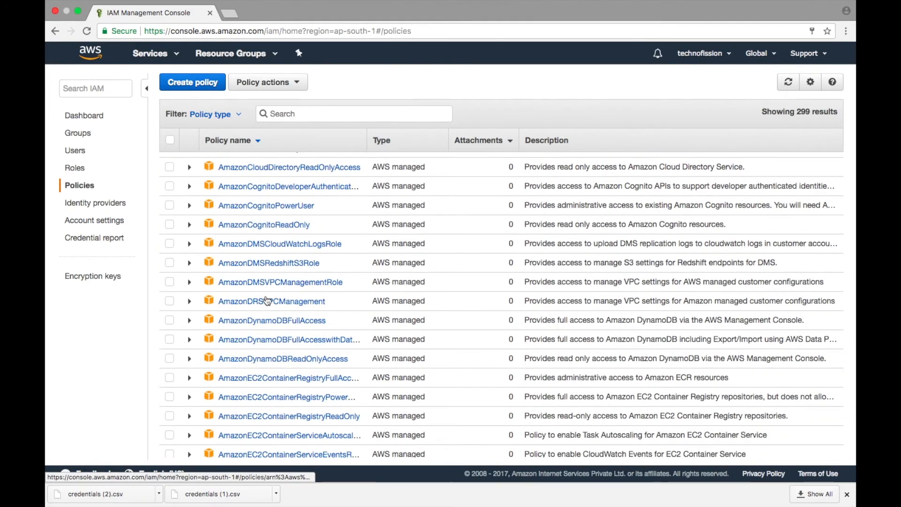
scroll(267, 300, "down", 6)
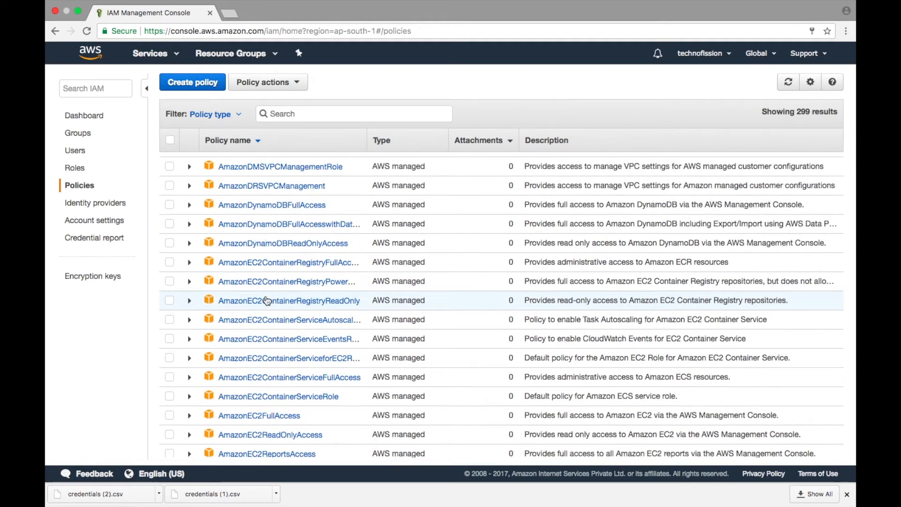
scroll(267, 301, "up", 12)
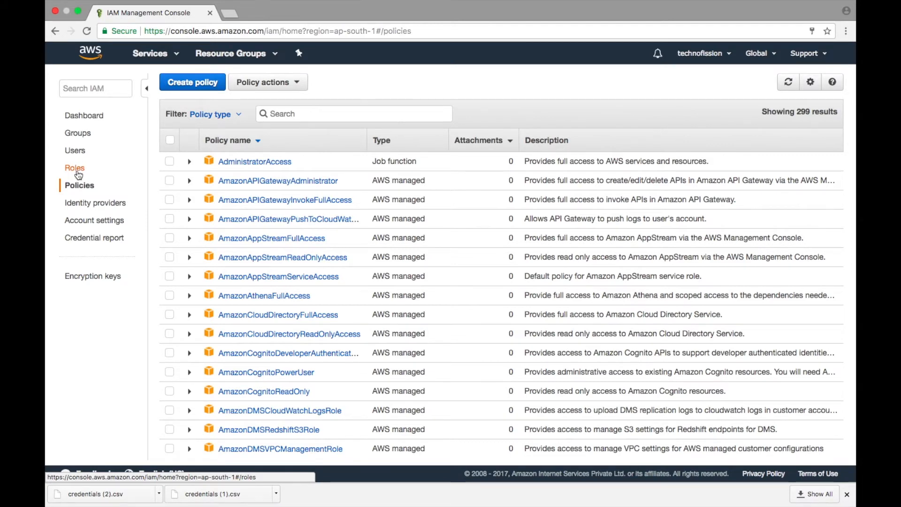
Start a new IAM role for the EC2 service with the EC2 use case and continue to its permissions.
left_click(76, 171)
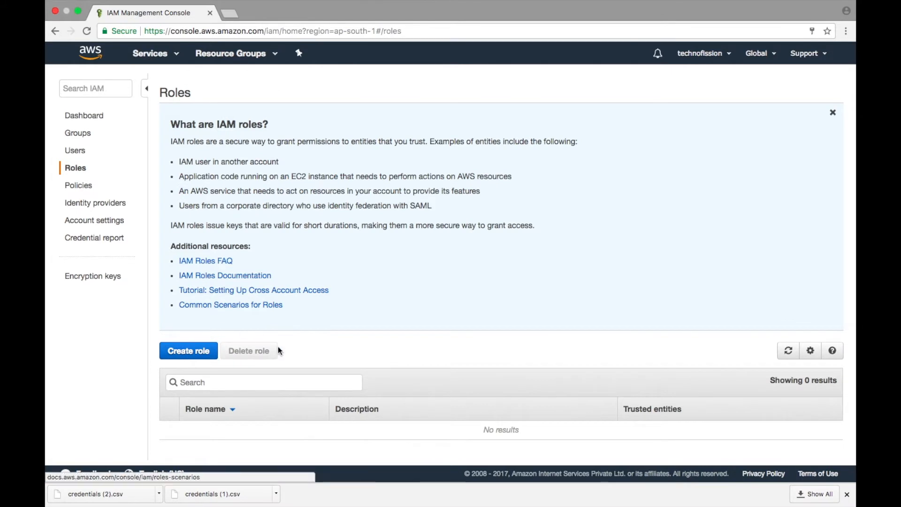
scroll(278, 351, "down", 3)
left_click(197, 281)
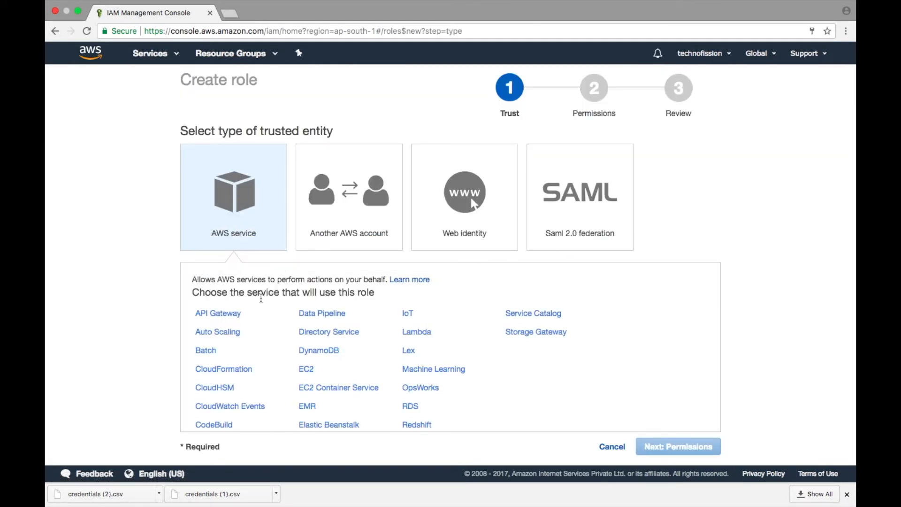
scroll(261, 299, "down", 2)
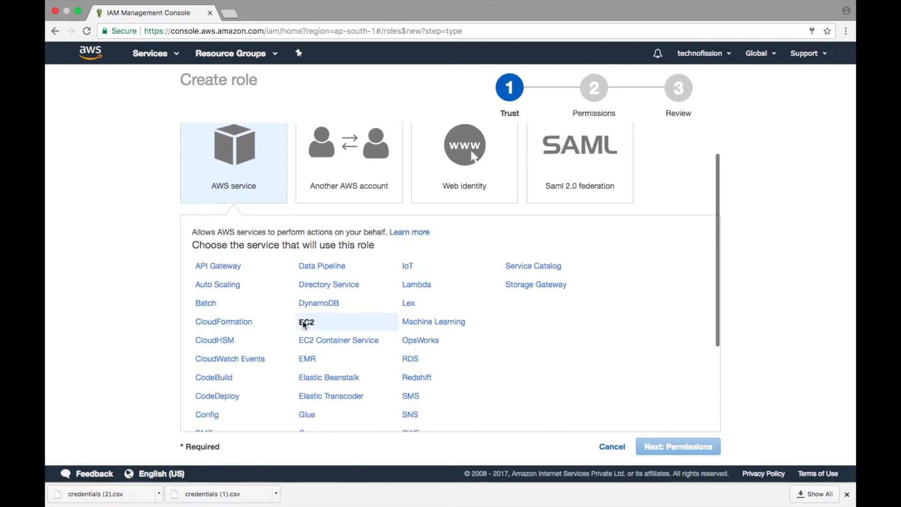
left_click(304, 324)
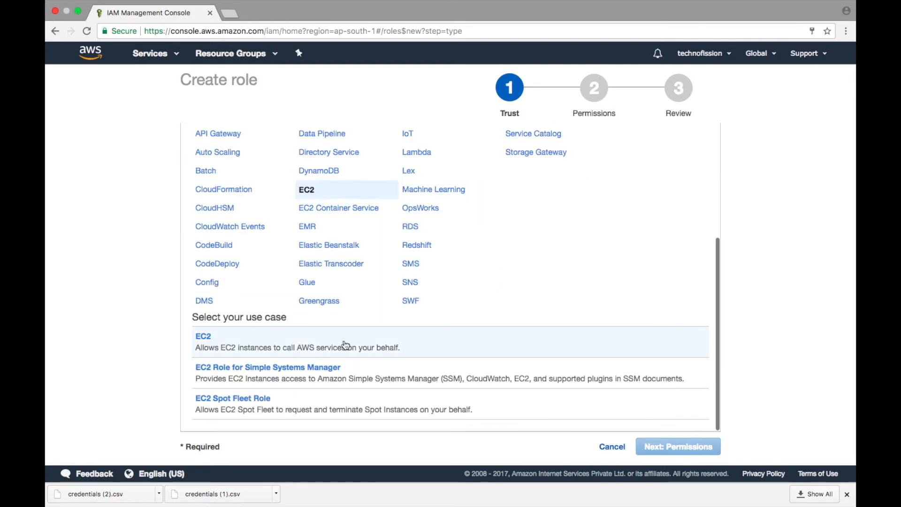
left_click(207, 353)
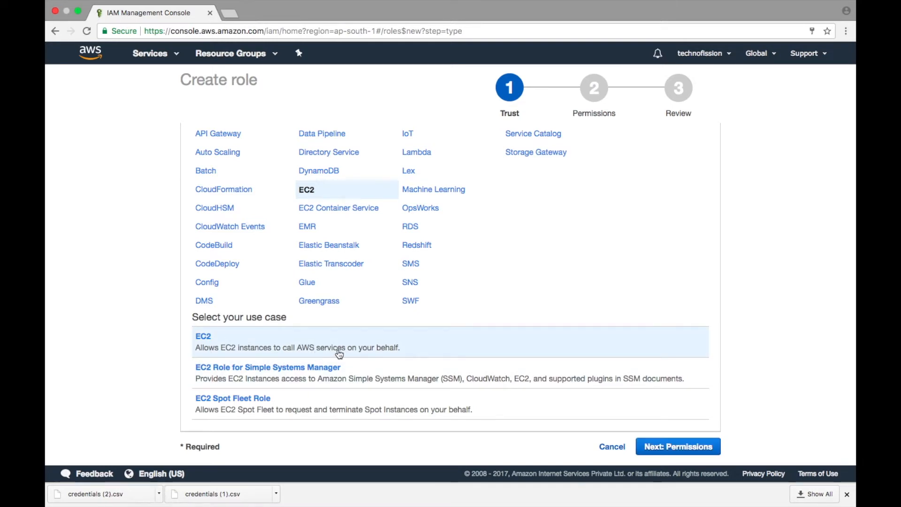
left_click(667, 447)
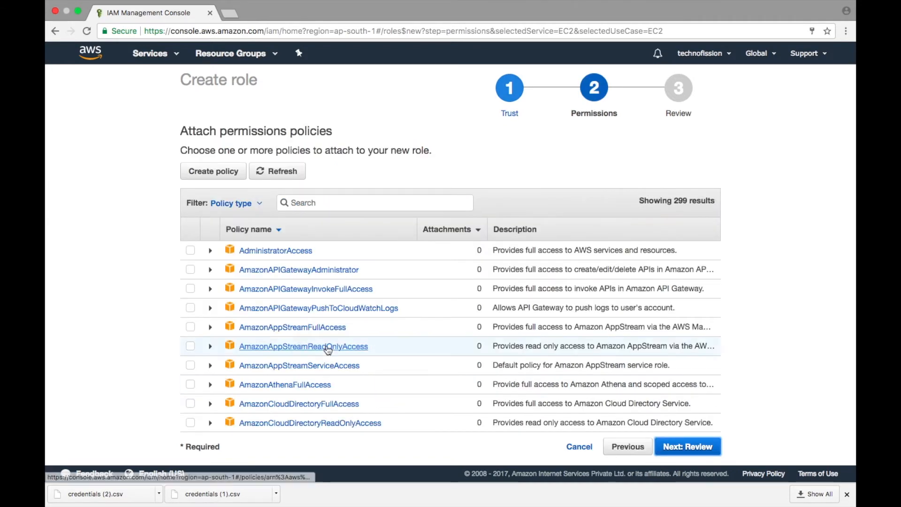
Attach the AmazonEC2FullAccess policy to the new role, filtering the policies by ec2, and continue to the review.
left_click(309, 203)
type("ec2")
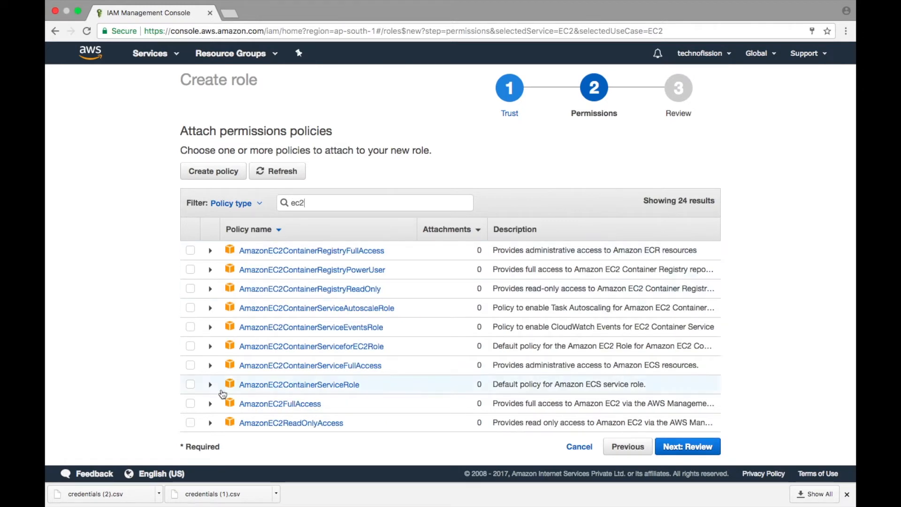
left_click(190, 404)
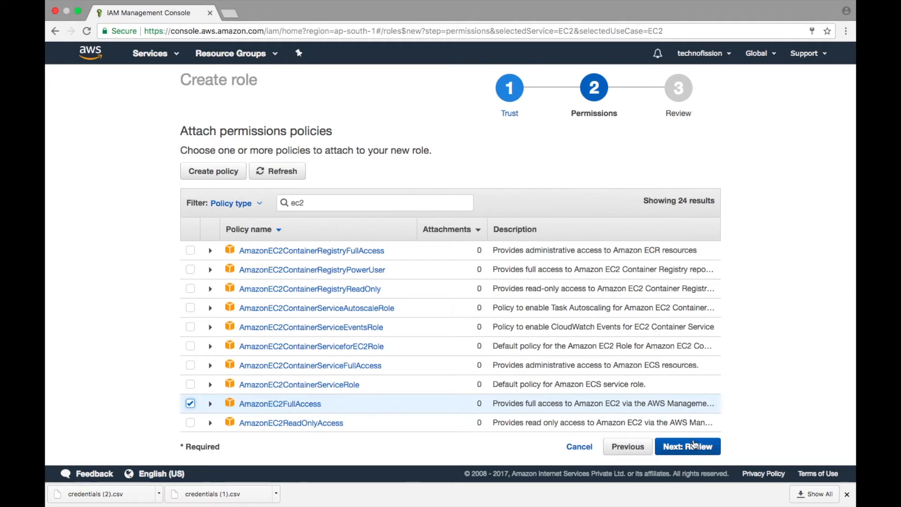
left_click(688, 450)
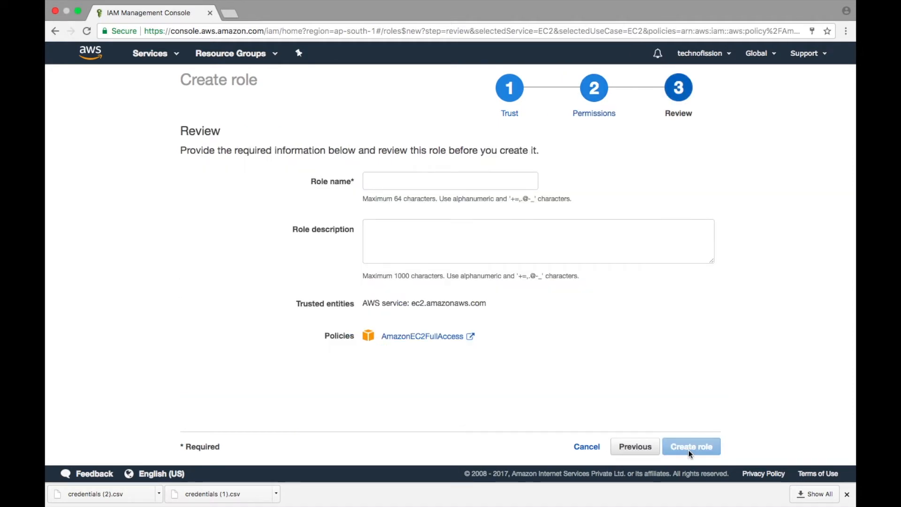
Name the role Instance and create it.
left_click(435, 184)
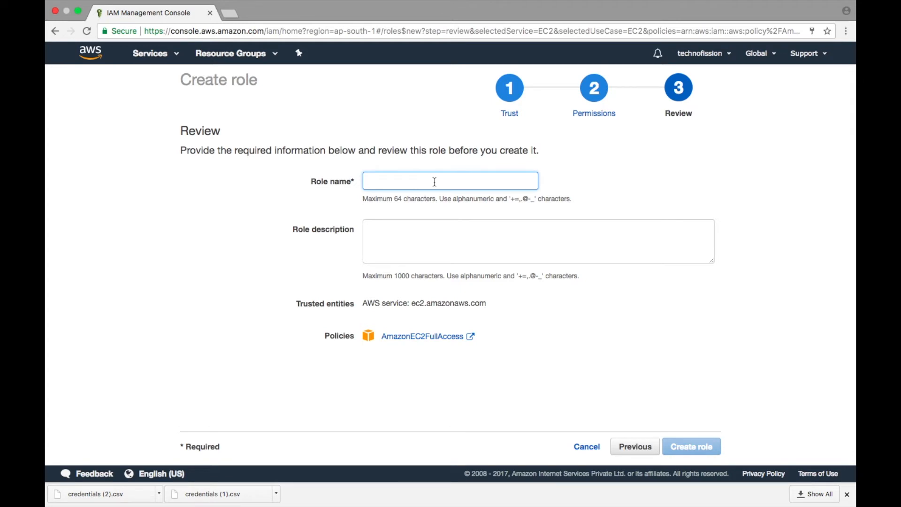
type("l")
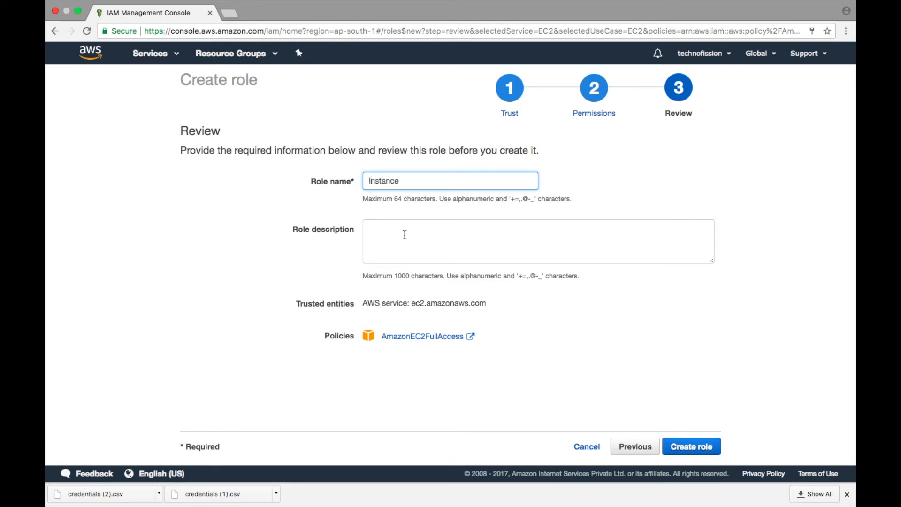
left_click(691, 449)
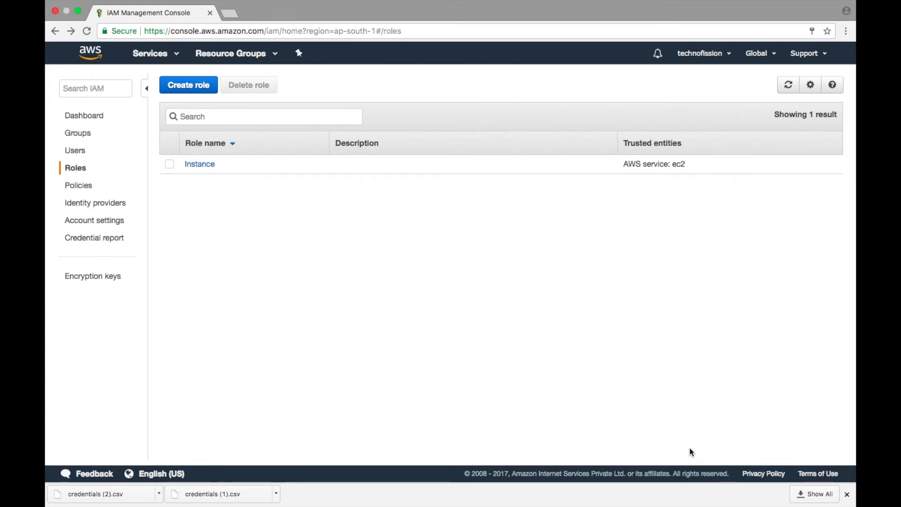
Review the Instance role's permissions and trust relationships, and check the policies attached to the first user listed in the trial group.
left_click(201, 165)
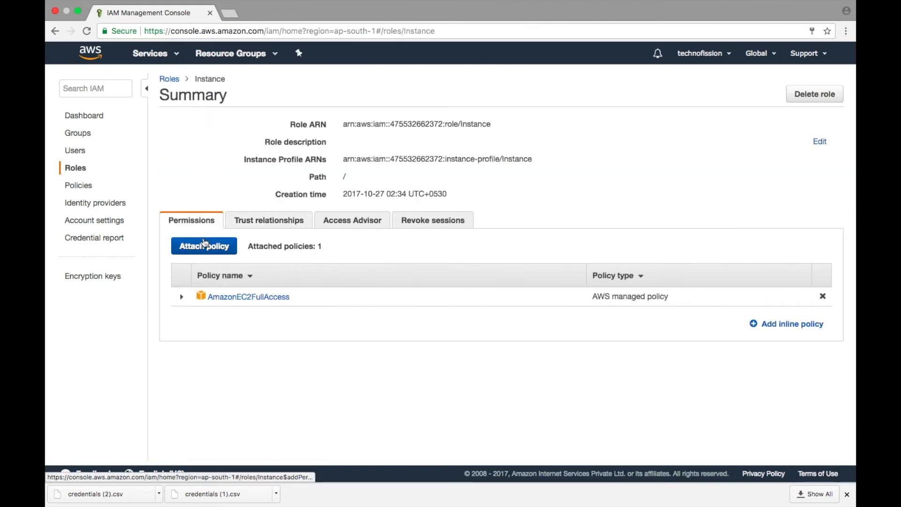
left_click(260, 227)
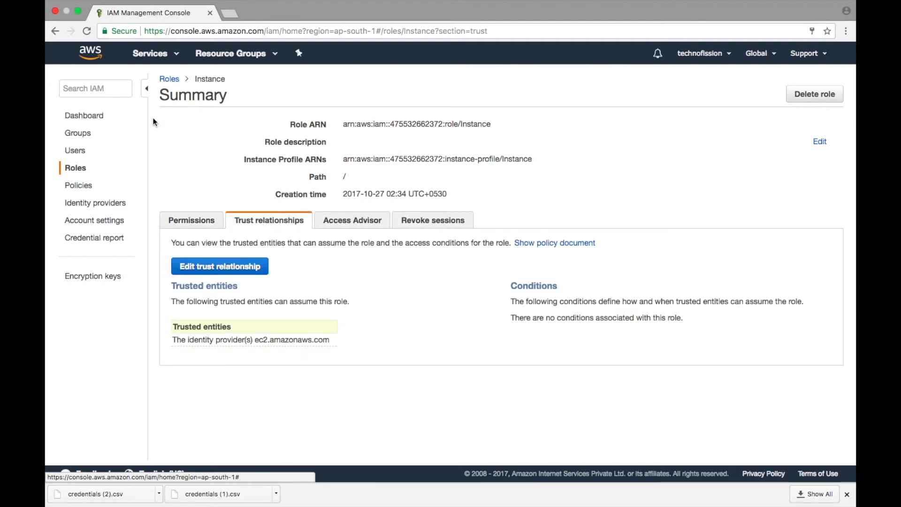
left_click(94, 120)
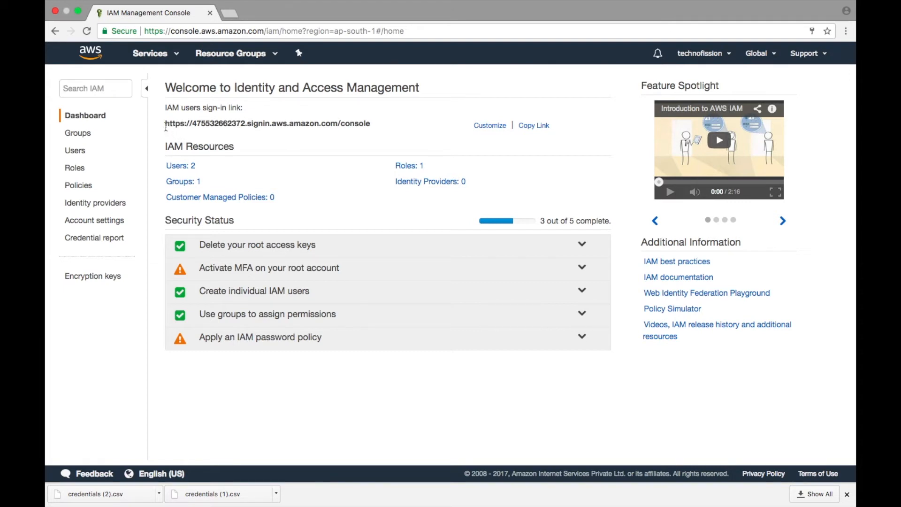
left_click(73, 151)
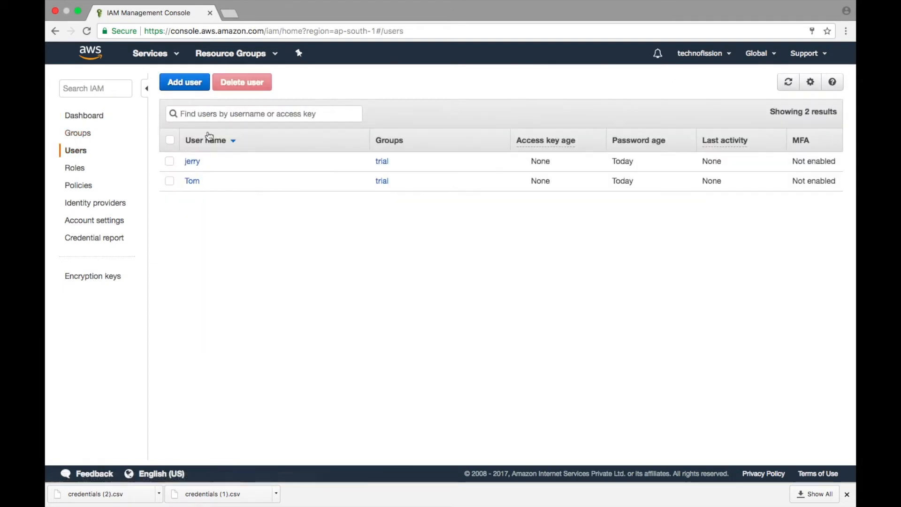
left_click(192, 161)
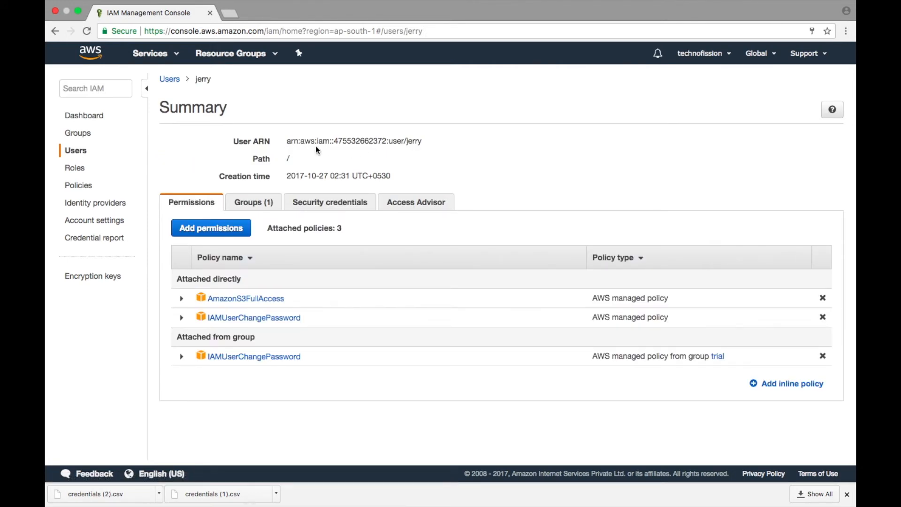
Copy the IAM users sign-in link from the IAM dashboard and open it in a new browser tab.
left_click(92, 120)
left_click(183, 124)
key("super+c")
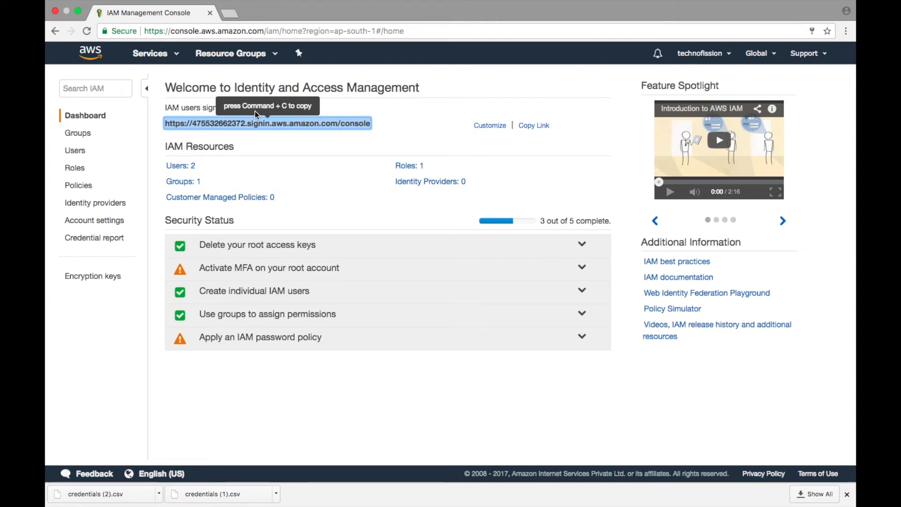
left_click(230, 14)
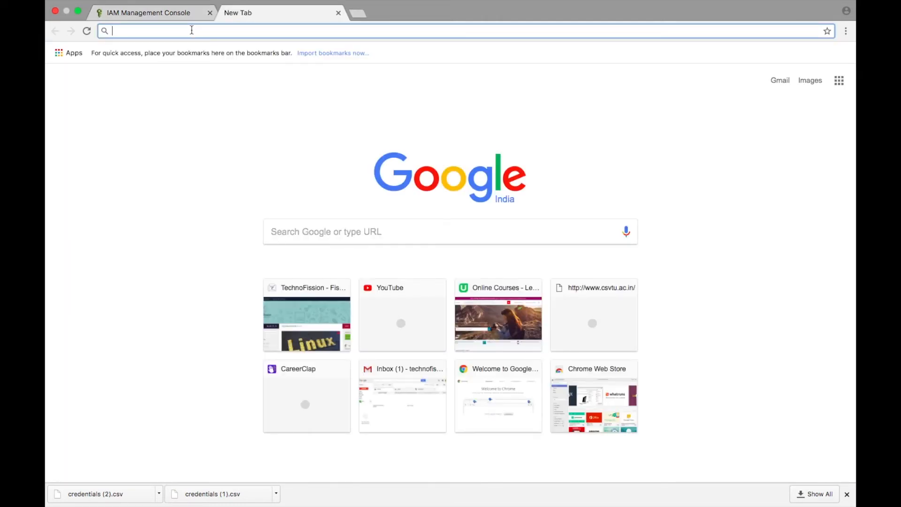
key("super+v")
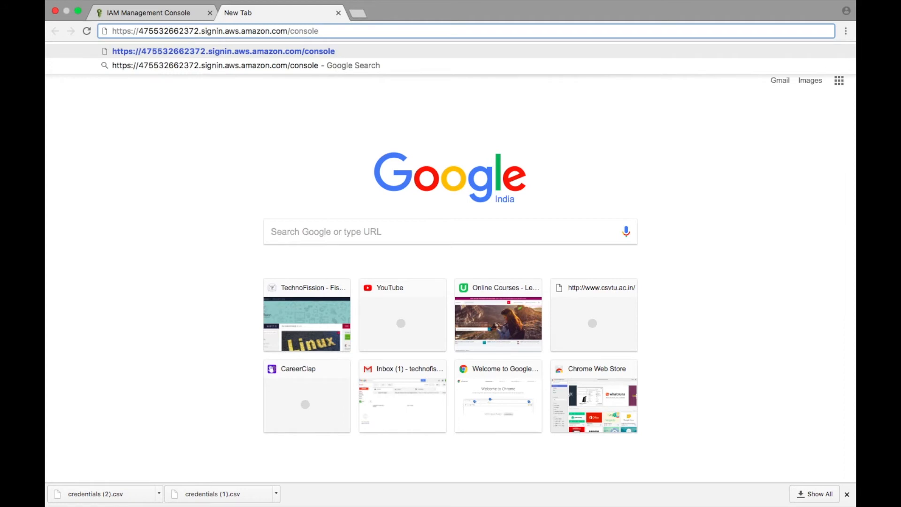
key("Return")
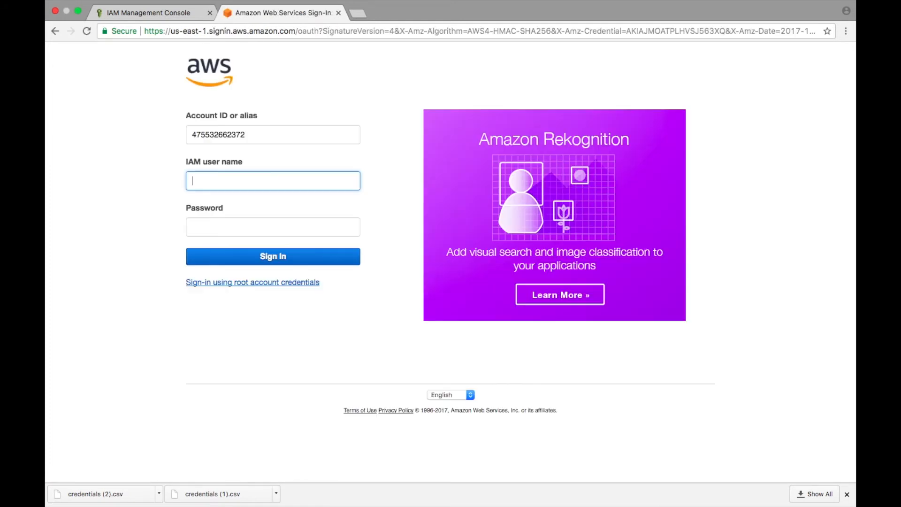
Sign in as the IAM user who has EC2 full access, entering the IAM user name and the account password.
left_click(209, 183)
type("to")
key("BackSpace")
key("BackSpace")
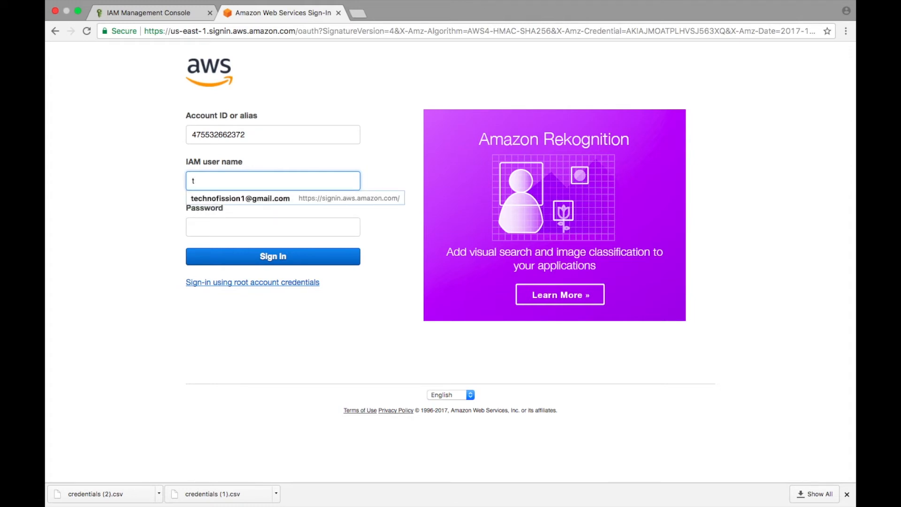
type("Tom")
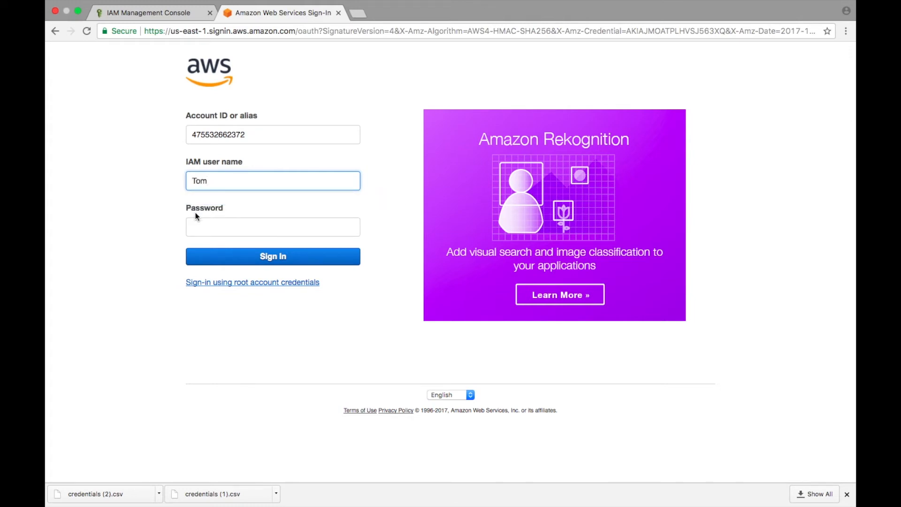
left_click(199, 226)
type("•")
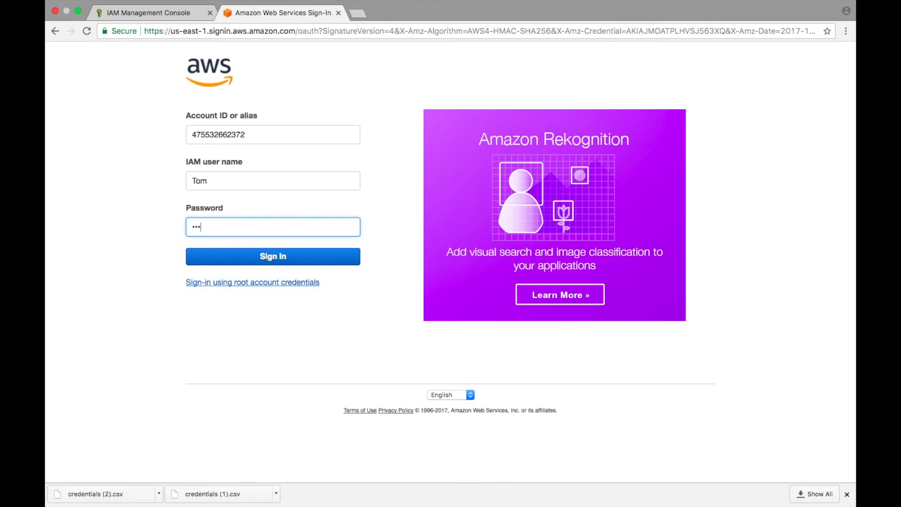
left_click(196, 260)
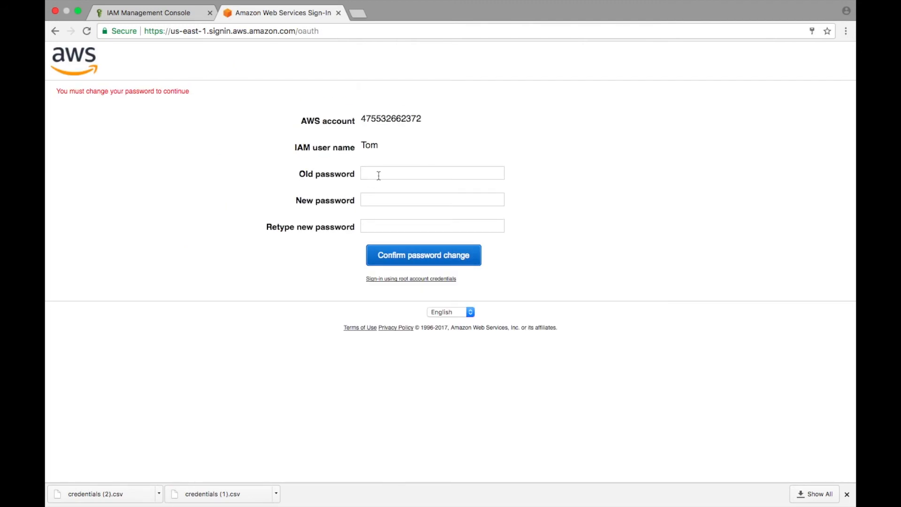
Complete the required password change by entering the old password and the new password twice, and confirm it.
left_click(379, 176)
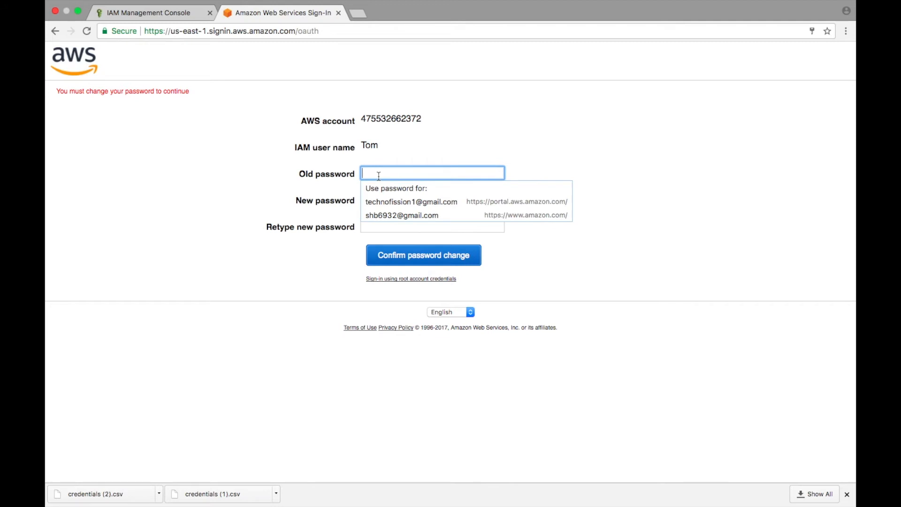
type("a")
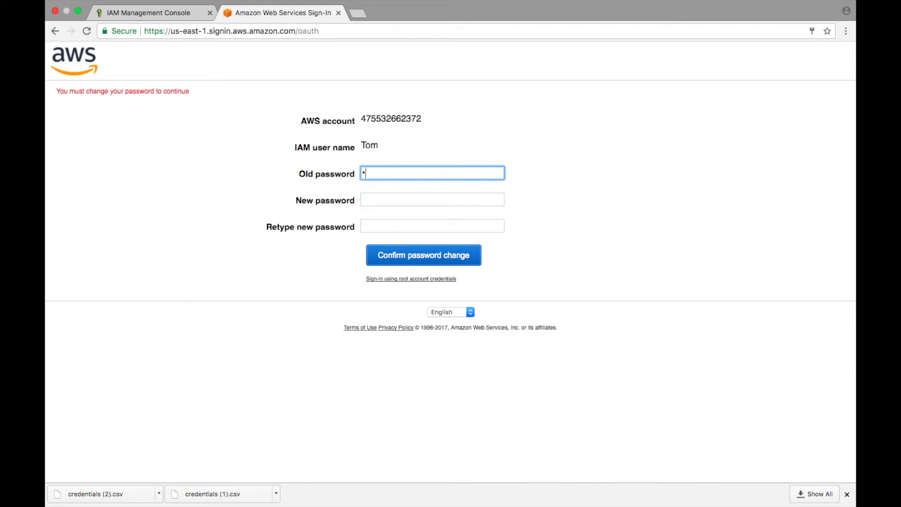
left_click(379, 198)
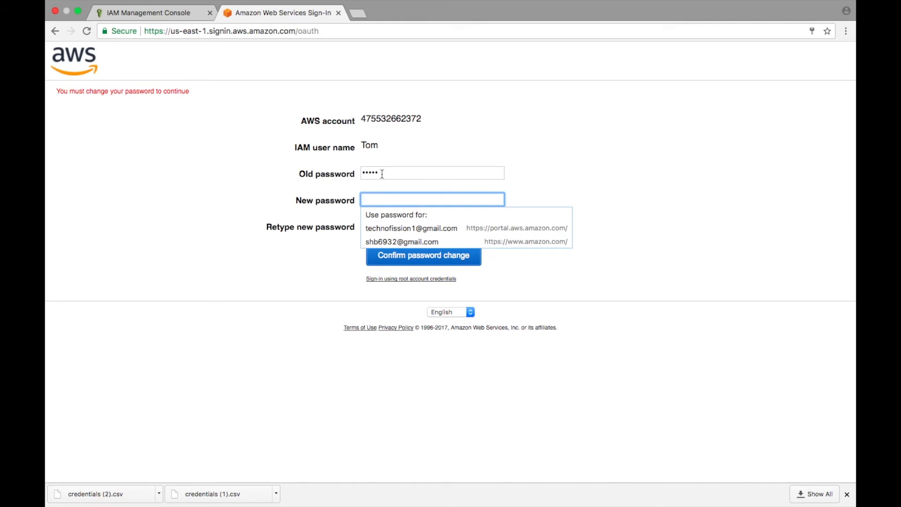
left_click(383, 174)
key("BackSpace")
type("•")
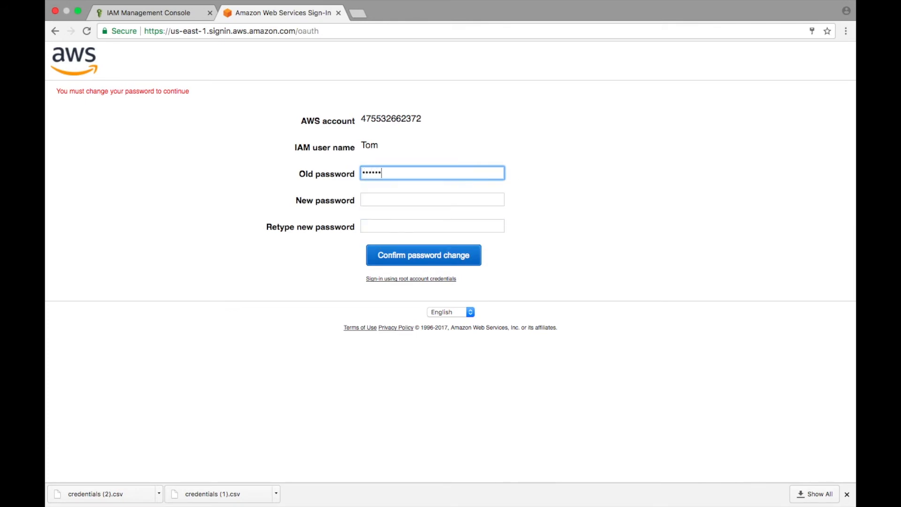
left_click(376, 201)
type("•")
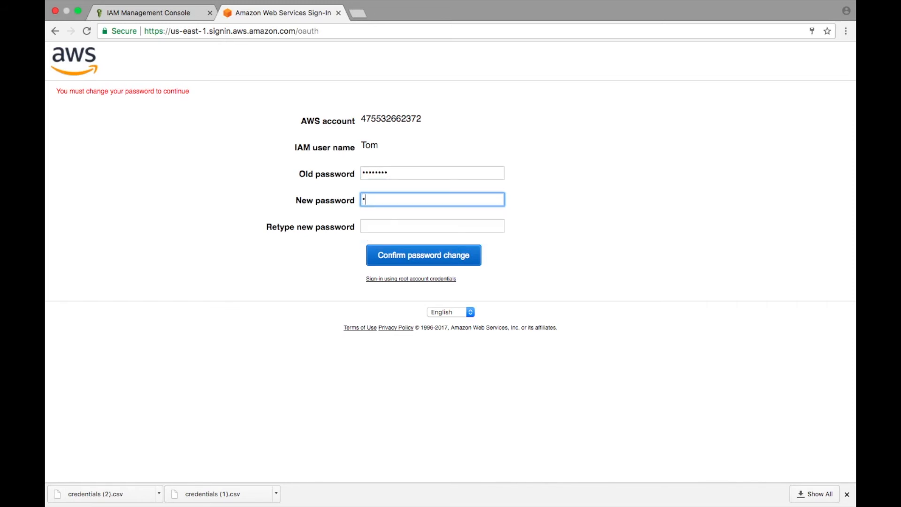
left_click(377, 225)
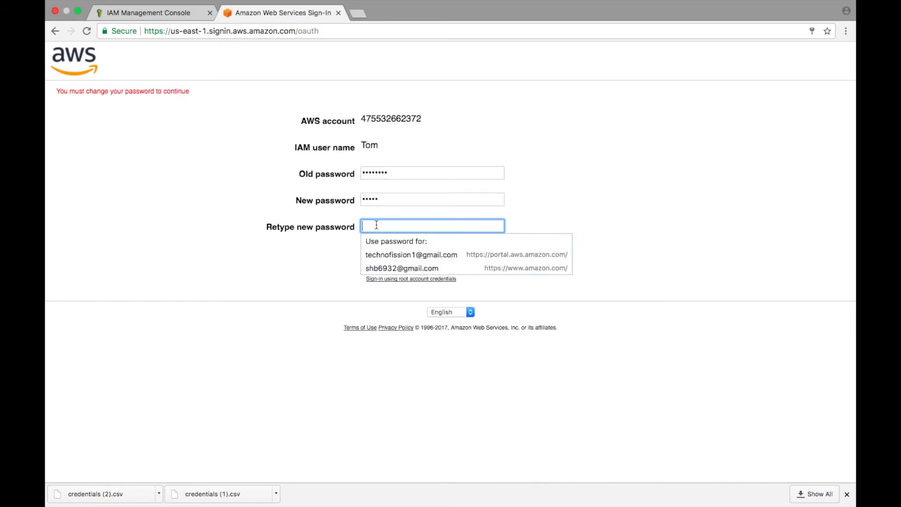
type("•")
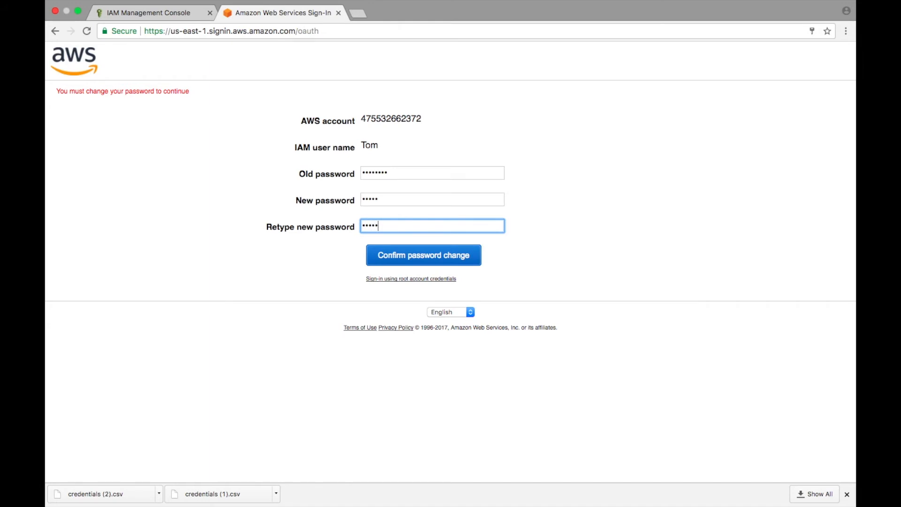
left_click(385, 257)
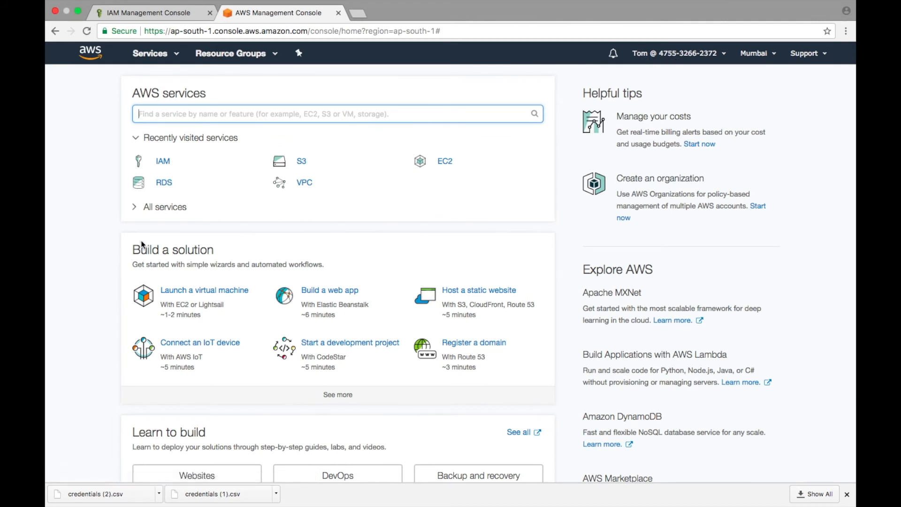
Test the signed-in user's access by opening EC2 with its launch instance wizard and the S3 console.
left_click(159, 211)
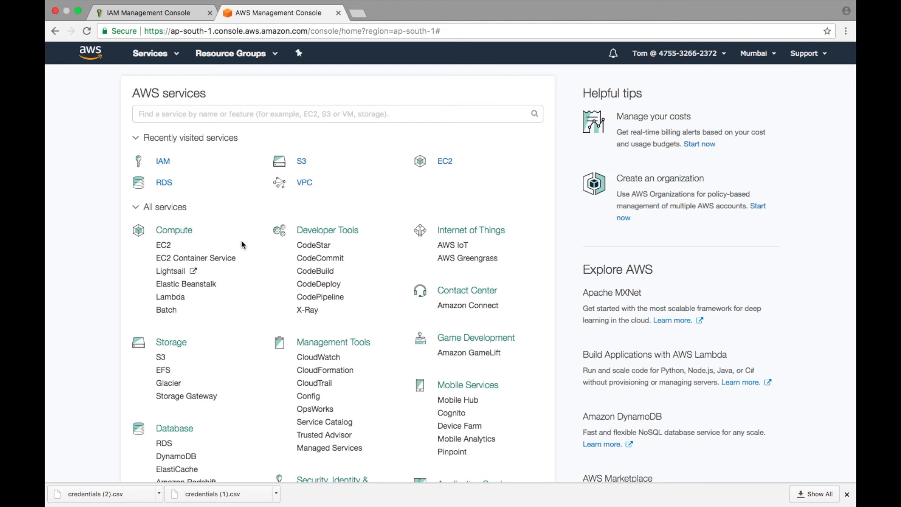
left_click(162, 246)
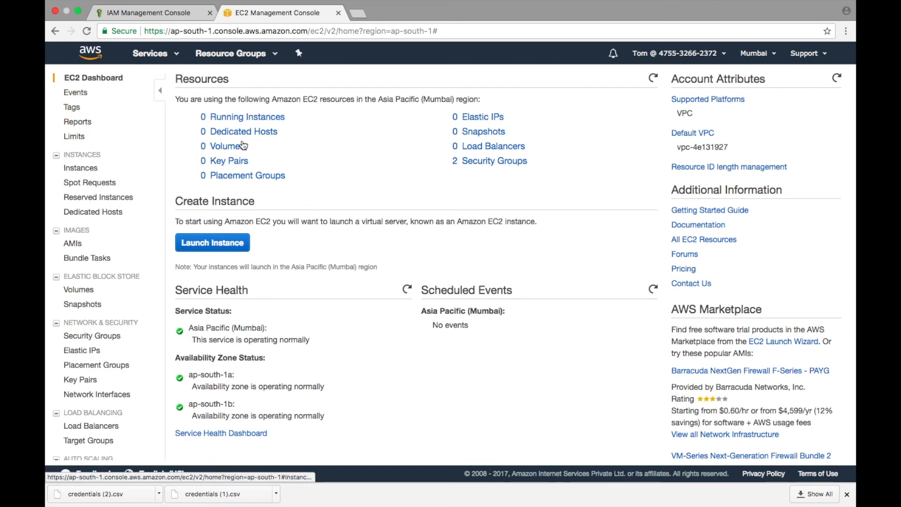
left_click(208, 242)
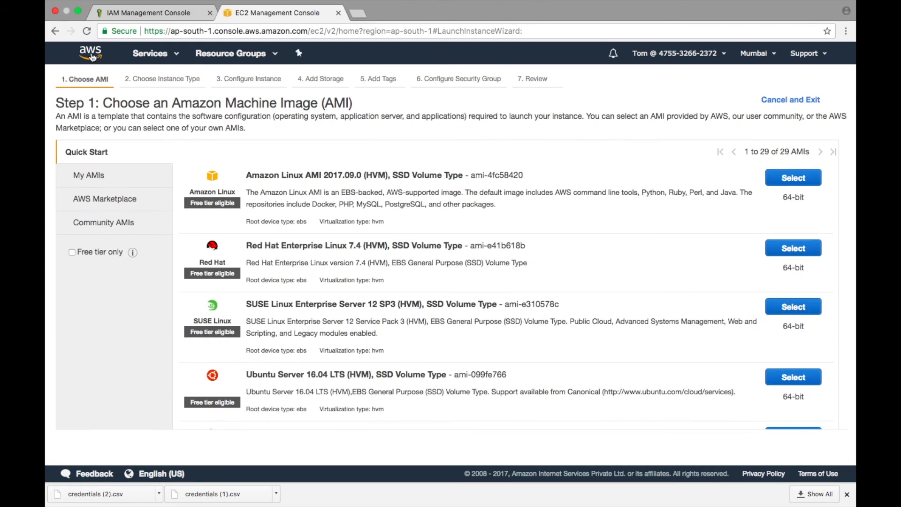
left_click(93, 57)
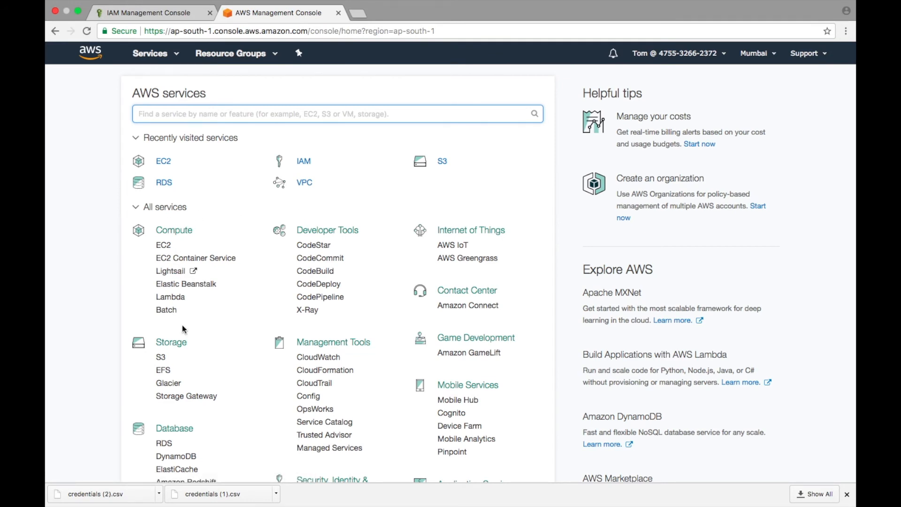
left_click(165, 359)
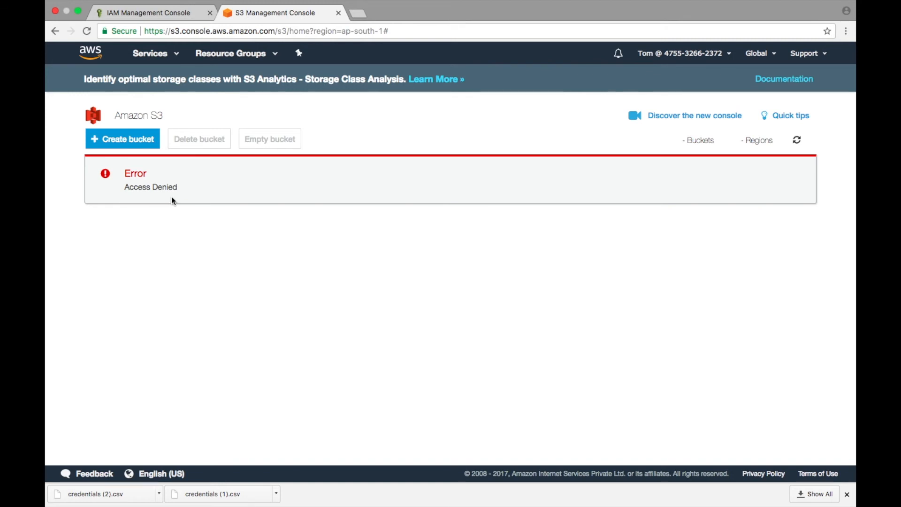
Return to the console home page and sign the IAM user out of the account.
left_click(93, 56)
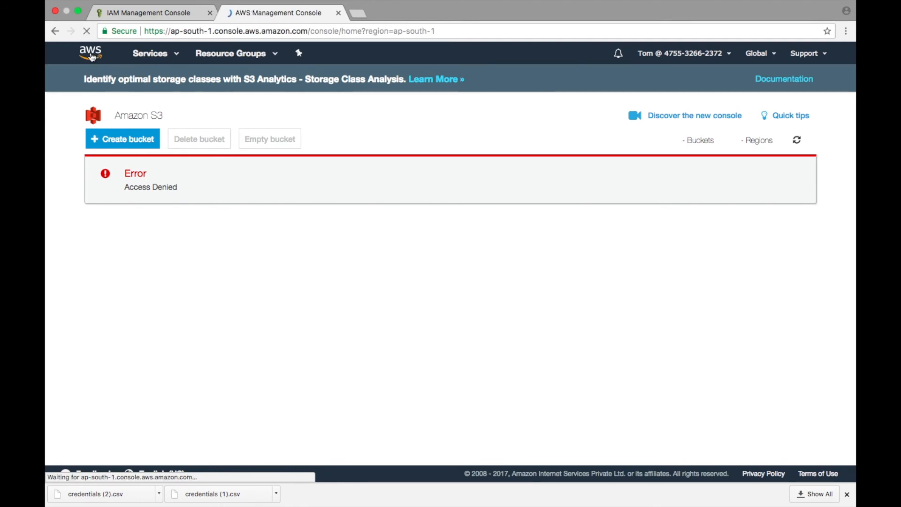
left_click(674, 53)
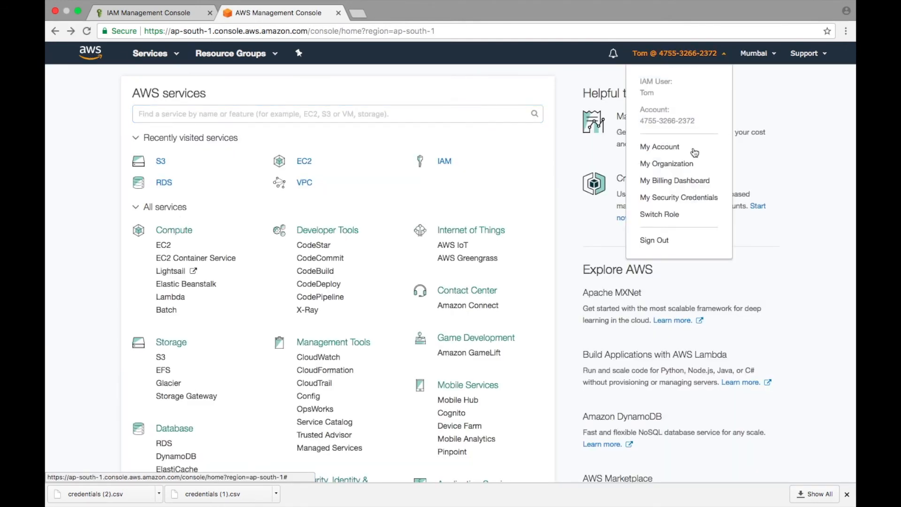
left_click(661, 244)
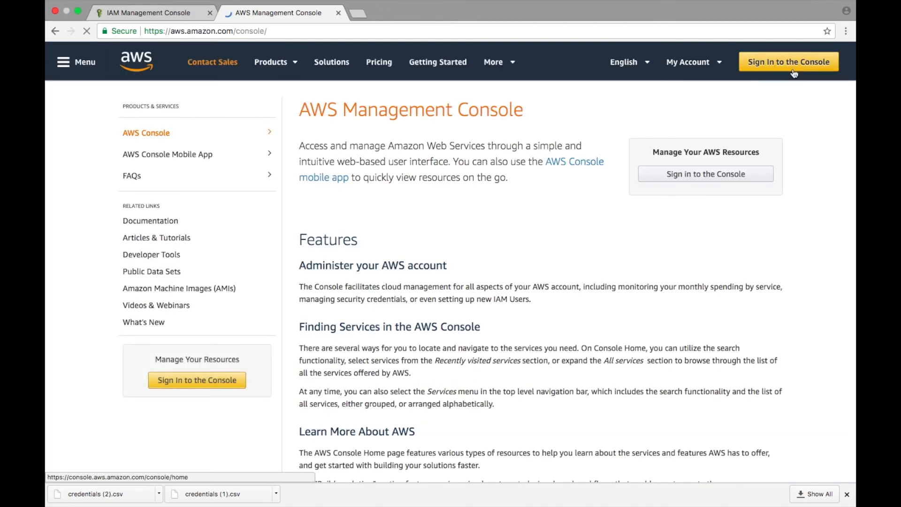
Sign in to the console as the IAM user who has S3 full access, entering the account password.
left_click(792, 72)
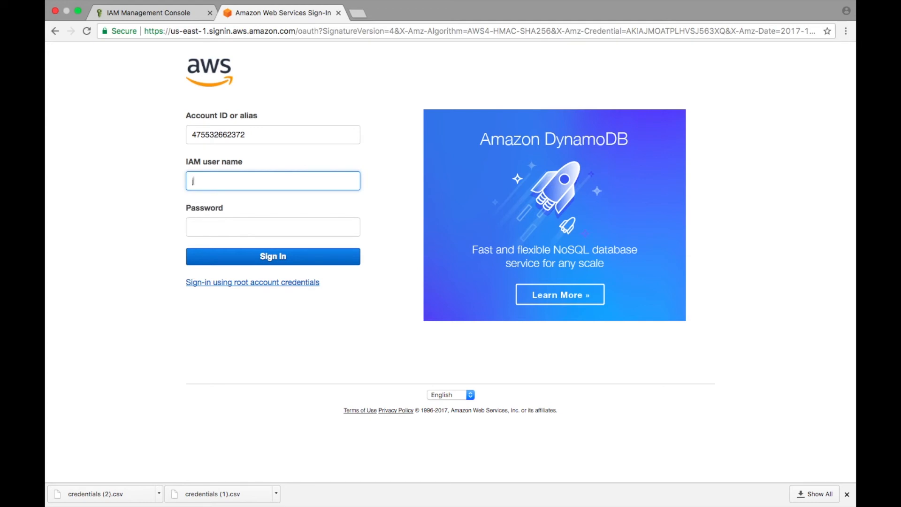
left_click(198, 227)
type("•")
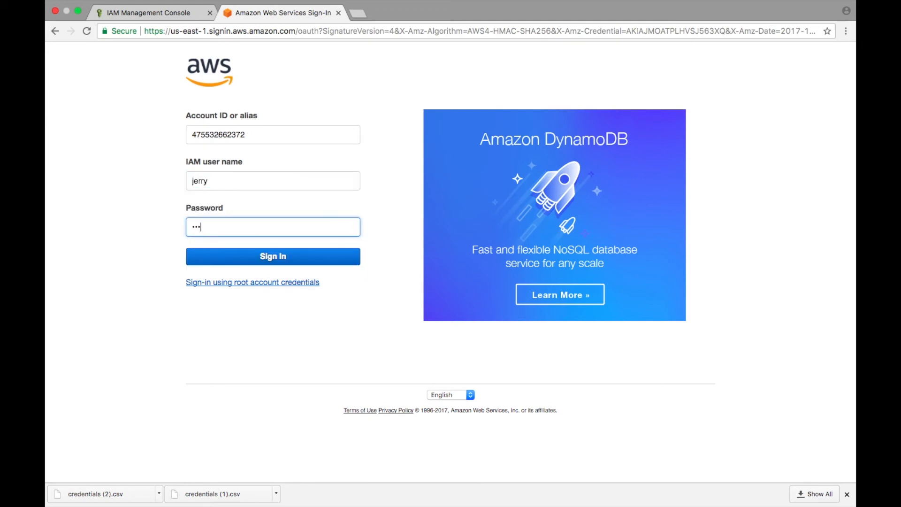
left_click(208, 262)
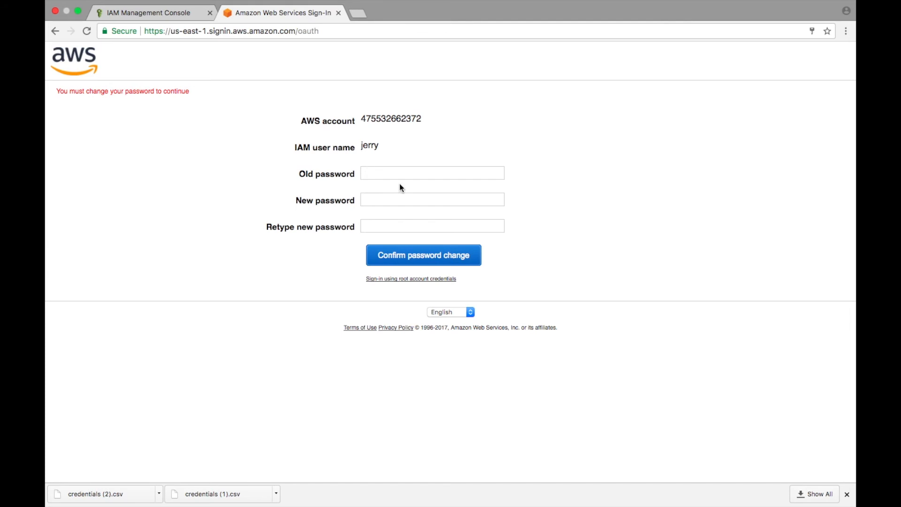
Change the S3 user's password as required, entering the old password and the new password twice, and confirm the change.
left_click(395, 174)
type("••")
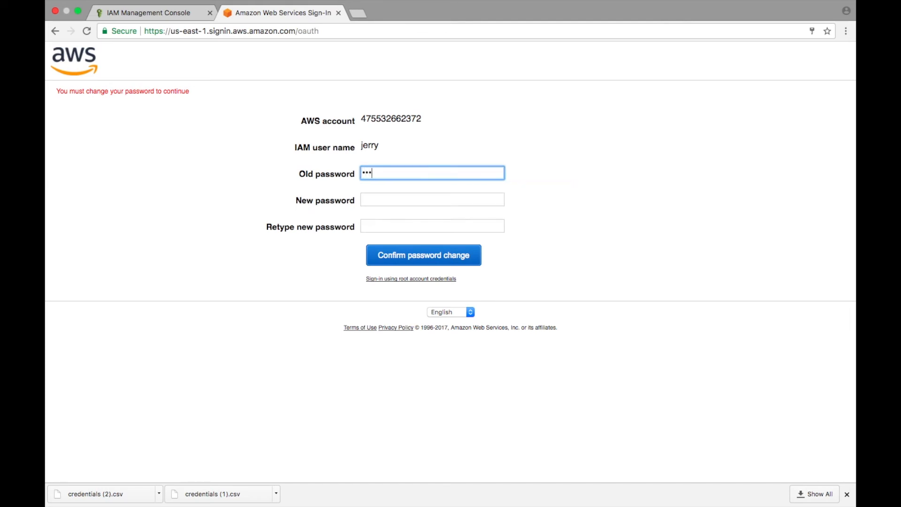
left_click(397, 199)
type("••")
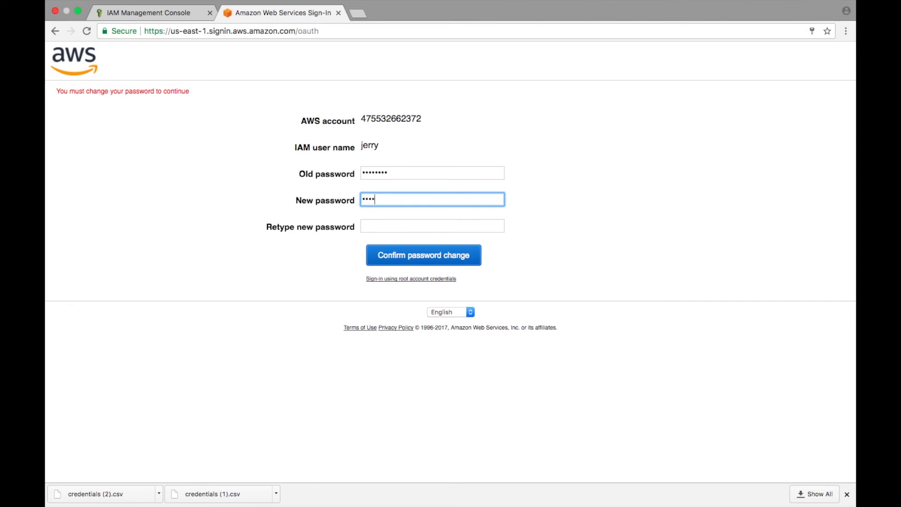
left_click(395, 227)
type("•")
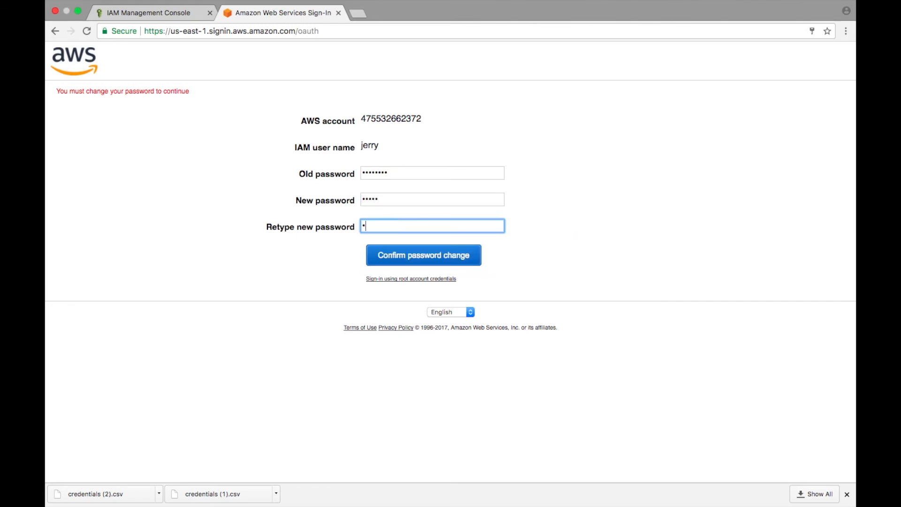
left_click(412, 261)
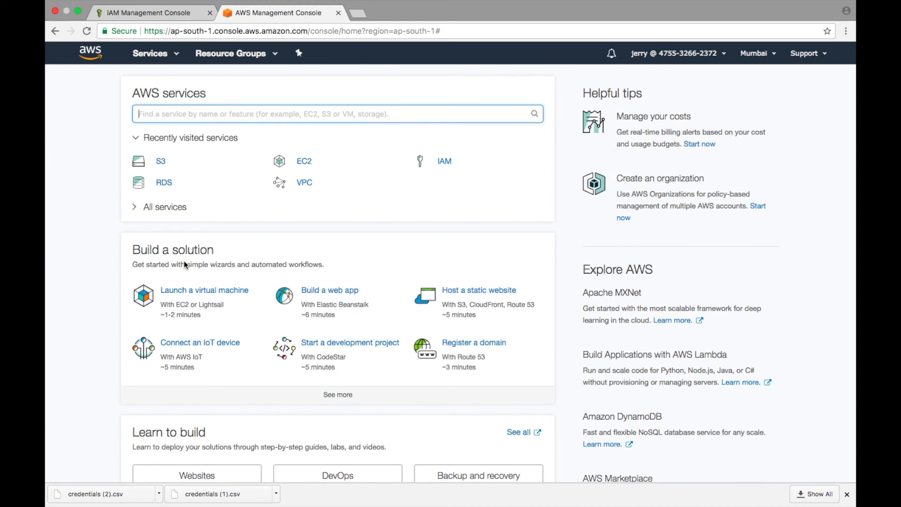
Test the S3 user's access by opening the EC2 dashboard and the create bucket dialog in S3, leaving the dialog without creating a bucket.
left_click(178, 212)
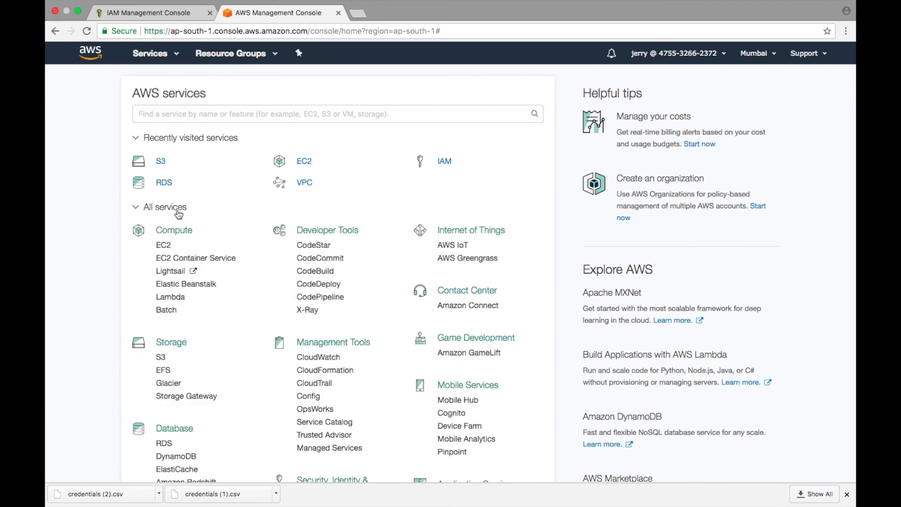
left_click(164, 245)
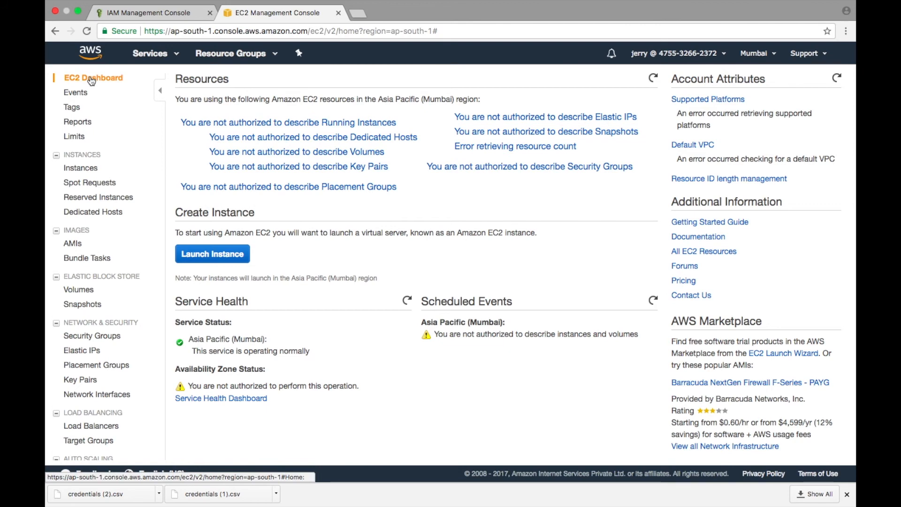
left_click(91, 53)
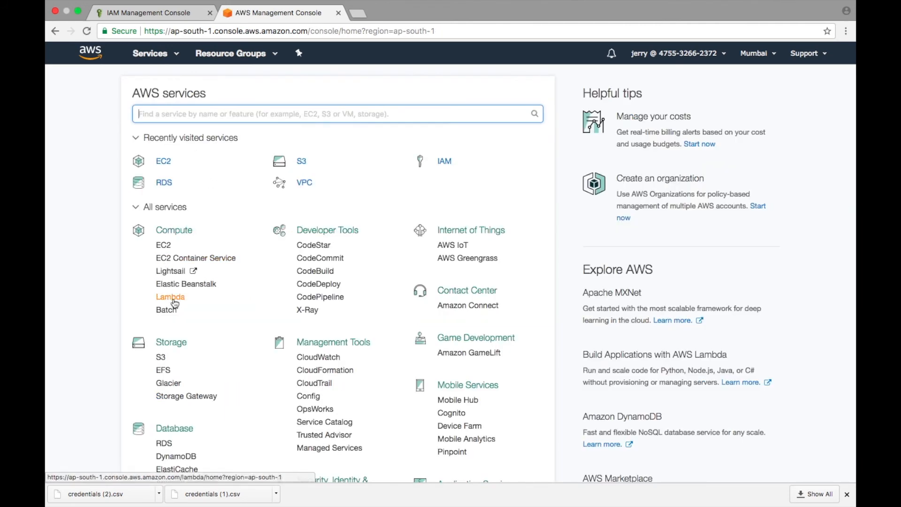
left_click(163, 359)
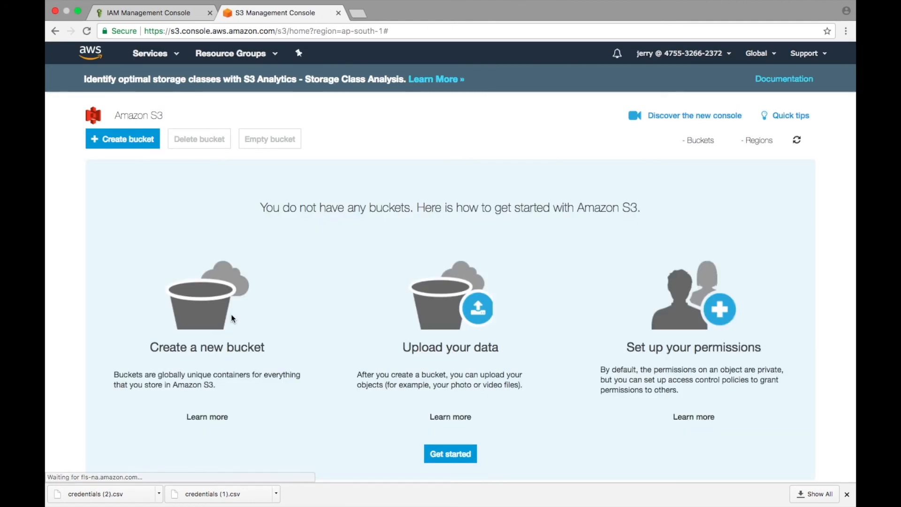
left_click(133, 141)
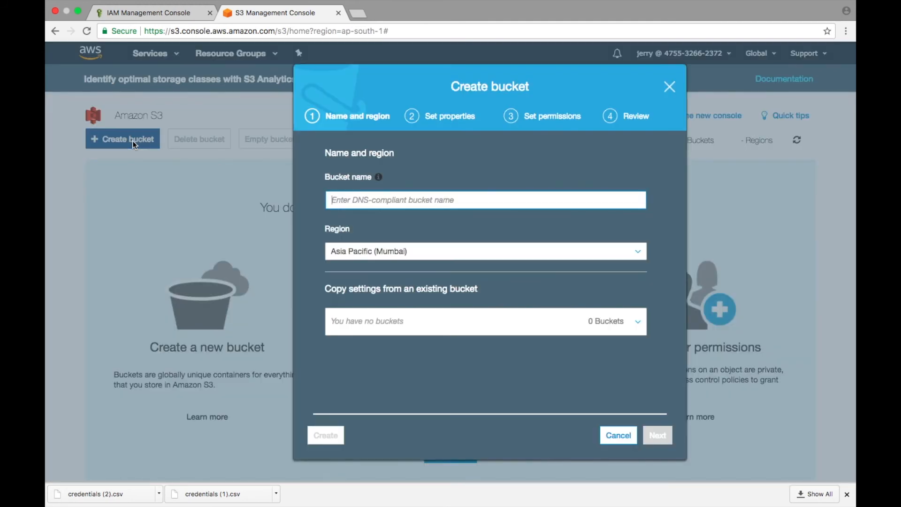
left_click(670, 88)
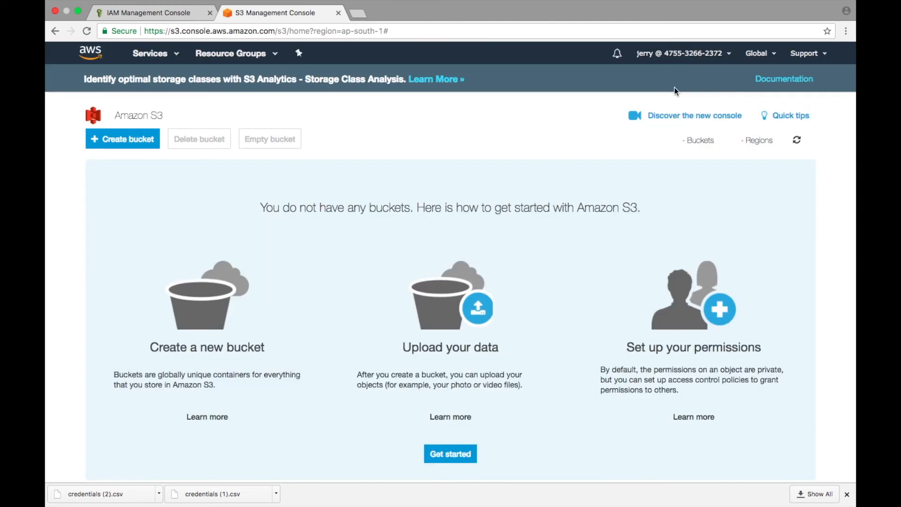
Sign the S3 user out of the account and close that browser tab.
left_click(717, 55)
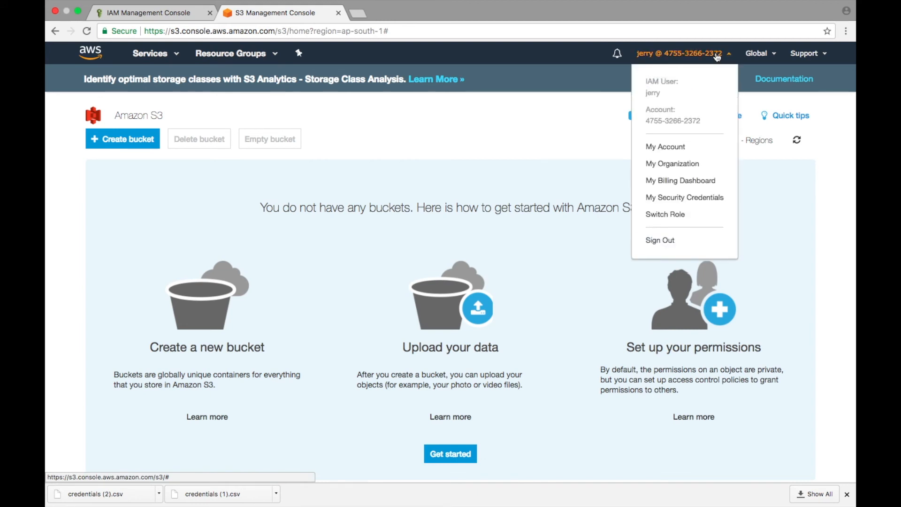
left_click(658, 244)
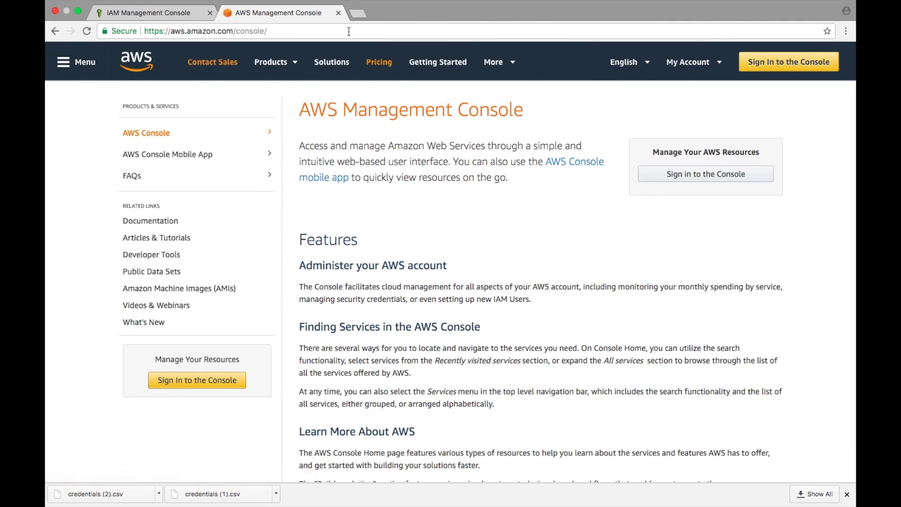
left_click(338, 14)
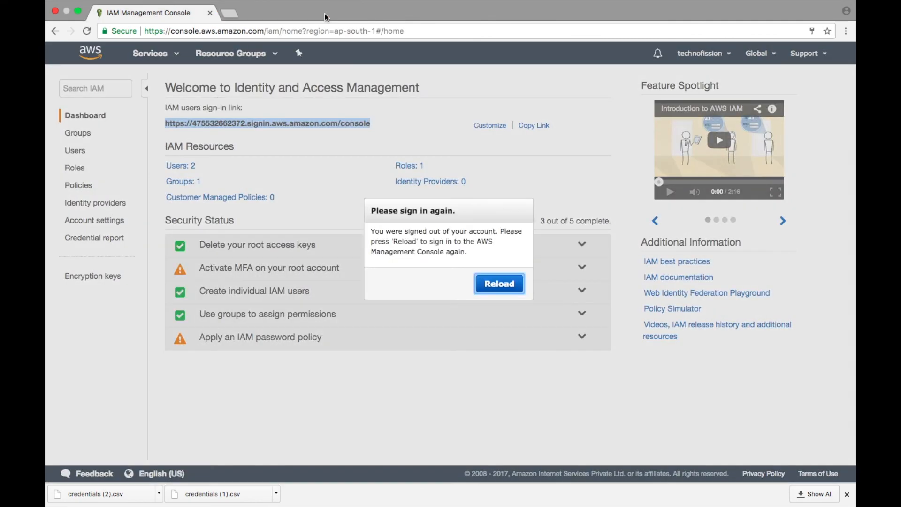
Reload the IAM console and sign back in as the root user with the prefilled account password.
left_click(492, 291)
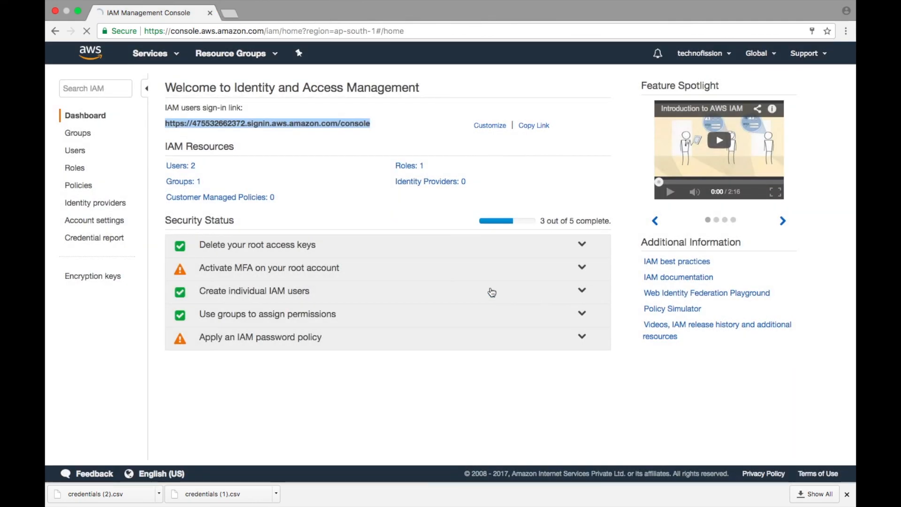
left_click(258, 303)
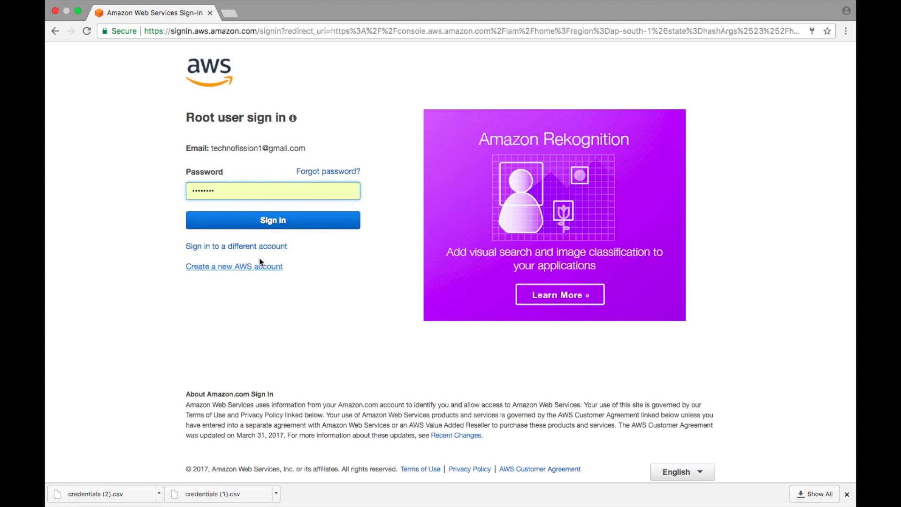
left_click(252, 226)
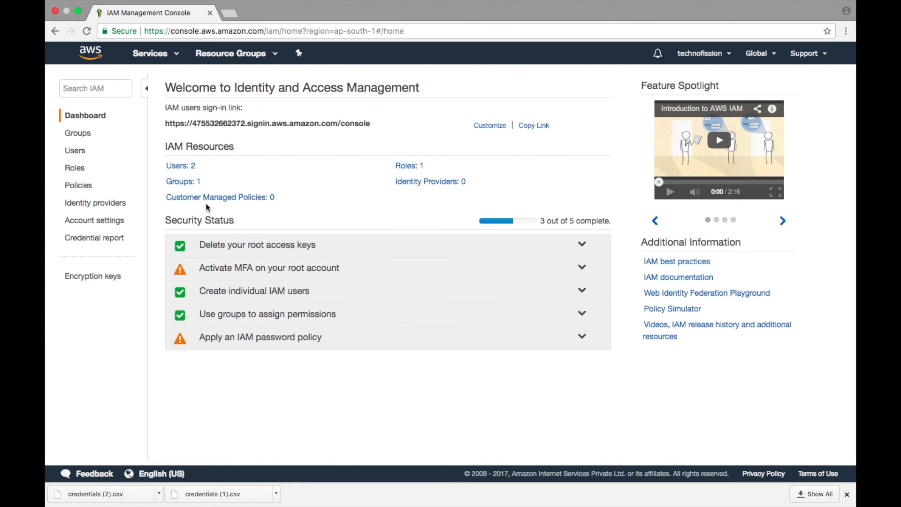
Examine the permission policies attached to each of the two IAM users.
left_click(182, 165)
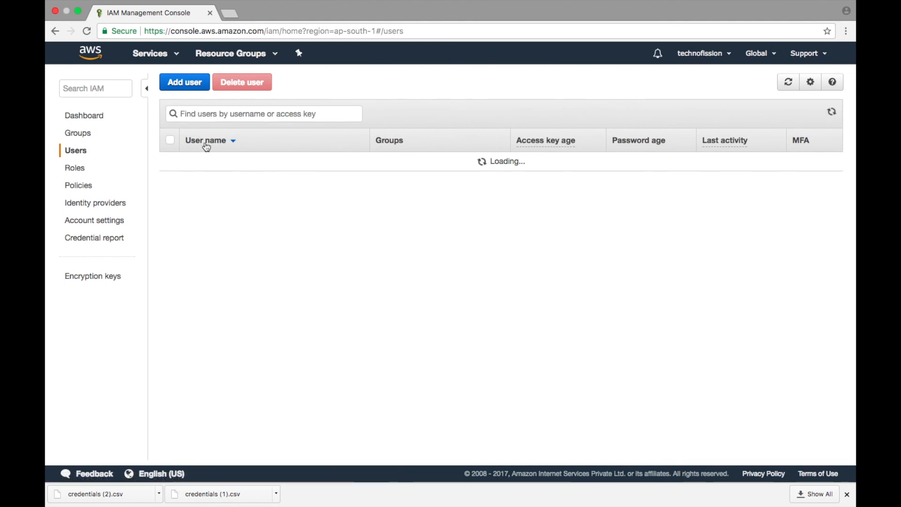
left_click(196, 164)
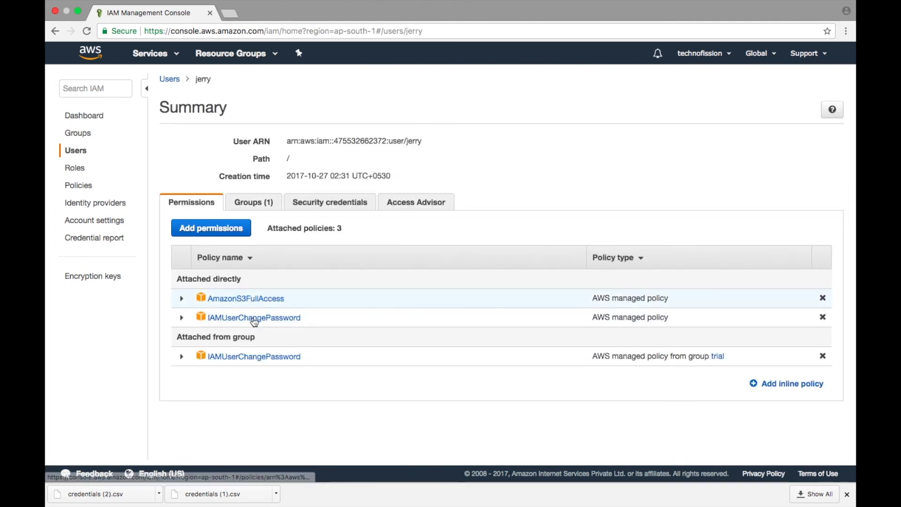
left_click(74, 151)
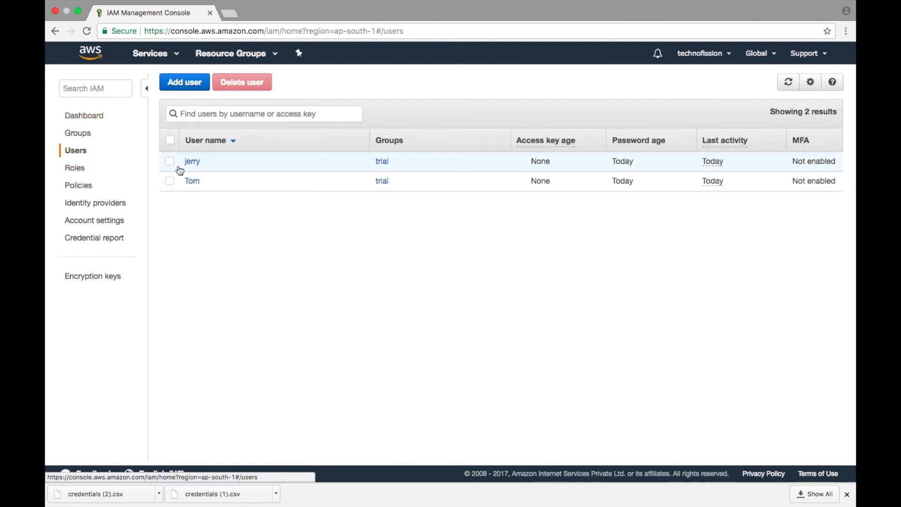
left_click(193, 181)
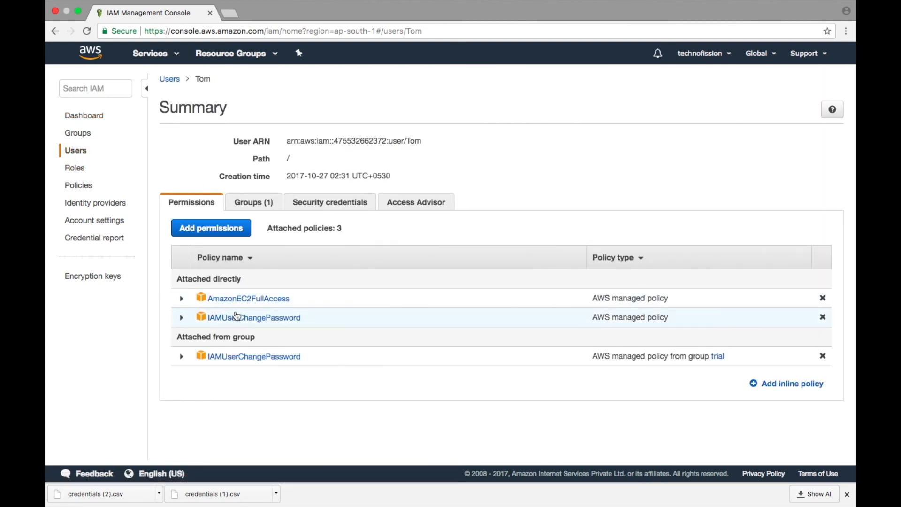
Delete both IAM users from the users list and confirm the deletion.
left_click(82, 118)
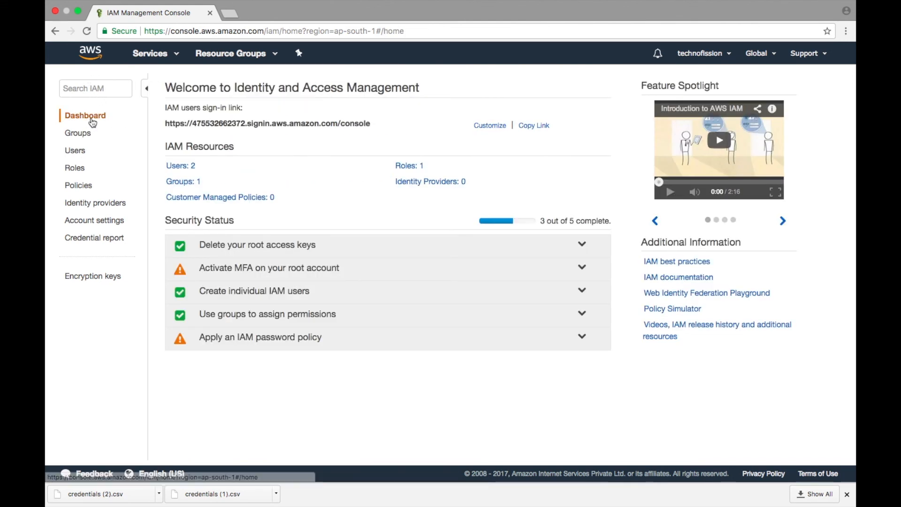
left_click(182, 166)
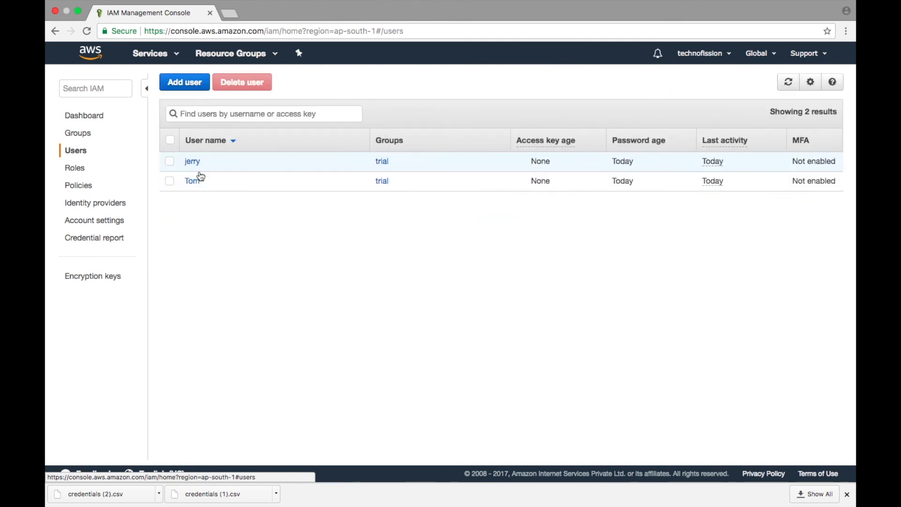
left_click(170, 163)
left_click(169, 181)
left_click(237, 83)
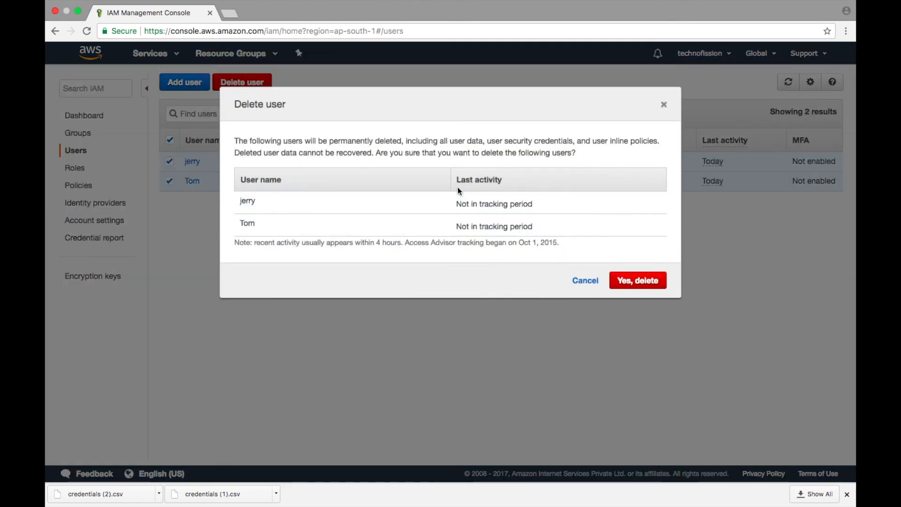
left_click(630, 283)
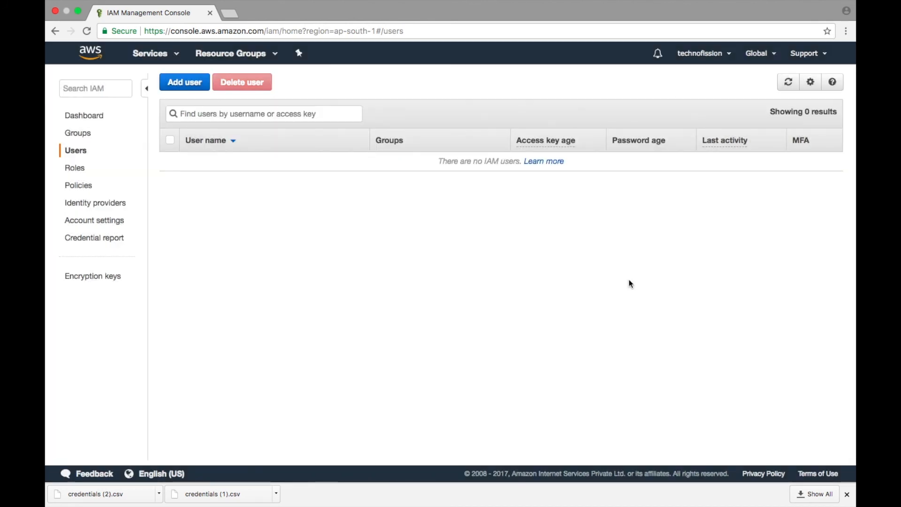
Delete the trial group from the IAM groups and confirm the deletion.
left_click(85, 135)
left_click(178, 167)
left_click(299, 84)
left_click(308, 125)
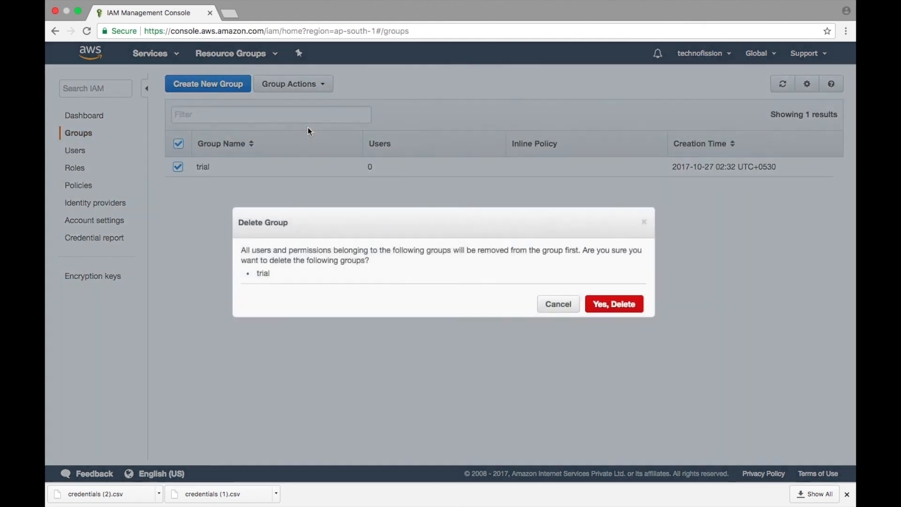
left_click(619, 305)
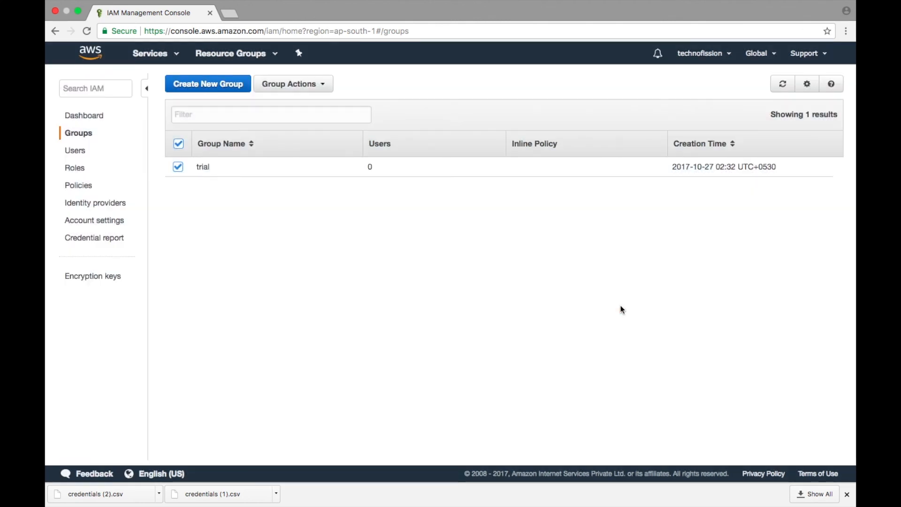
Delete the Instance role from the IAM roles and confirm the deletion.
left_click(79, 186)
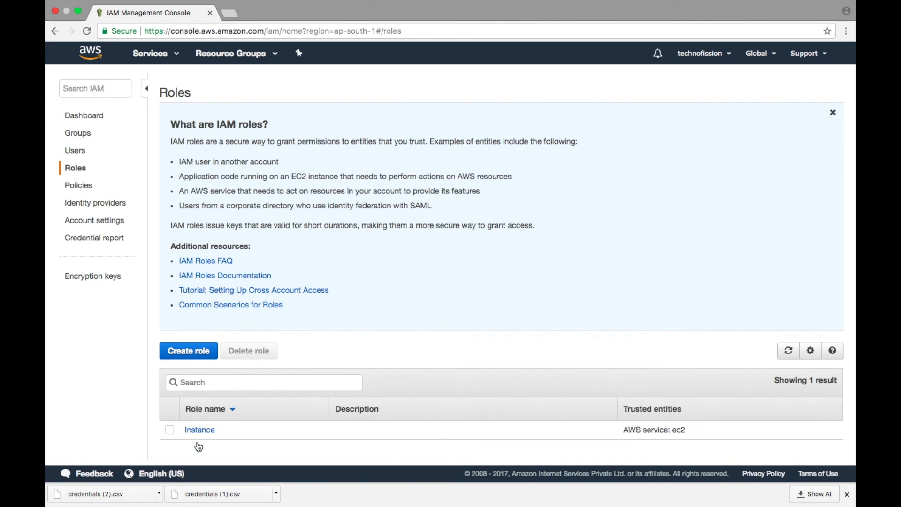
left_click(170, 430)
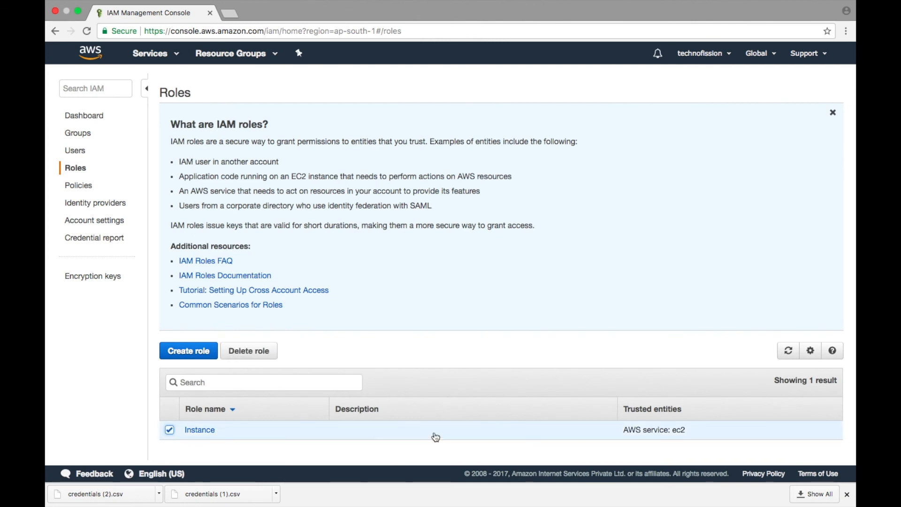
scroll(365, 391, "down", 3)
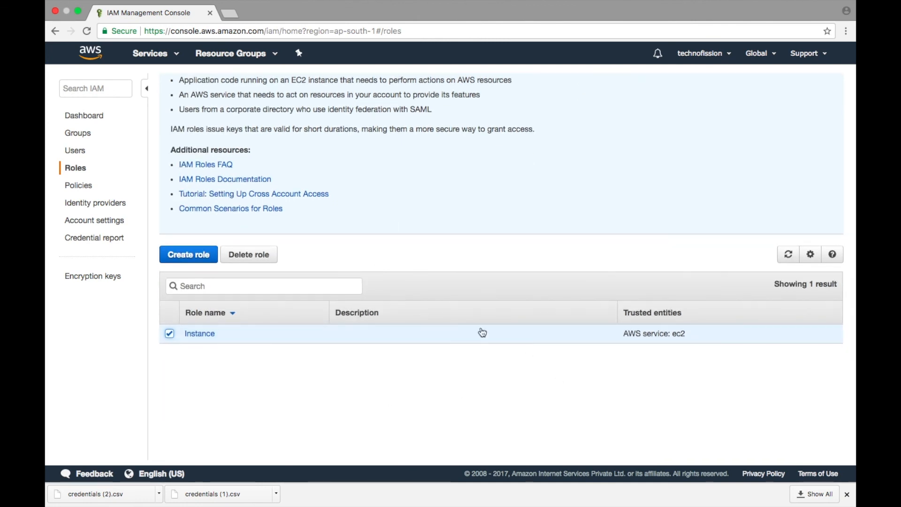
left_click(251, 254)
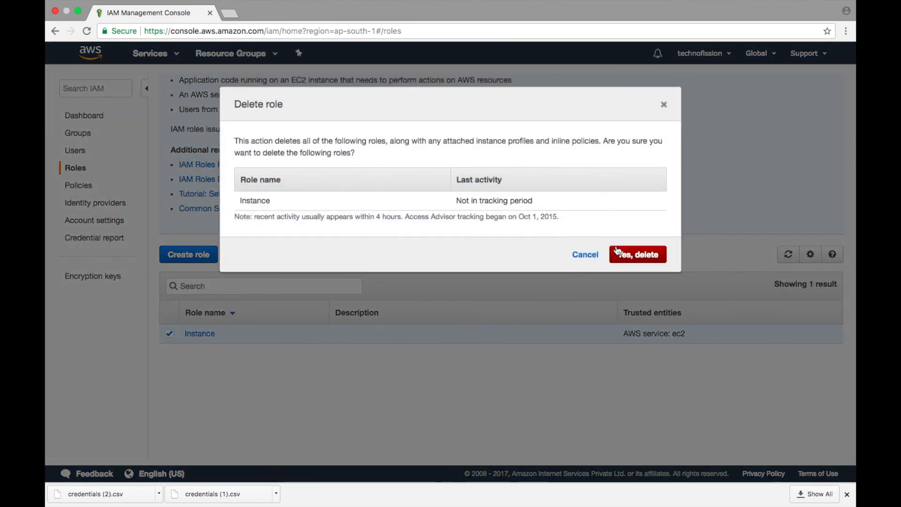
left_click(638, 254)
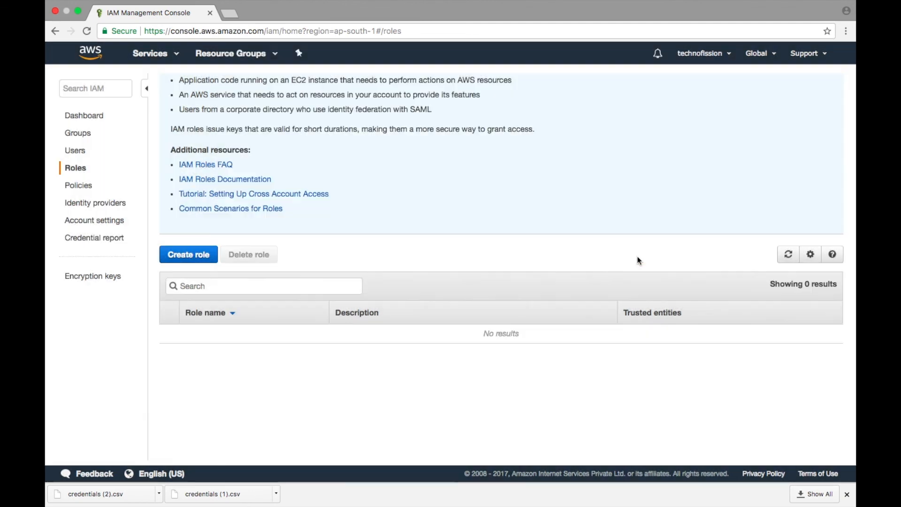
Return to the IAM dashboard to check the resources and sign out of the root account.
scroll(328, 262, "up", 3)
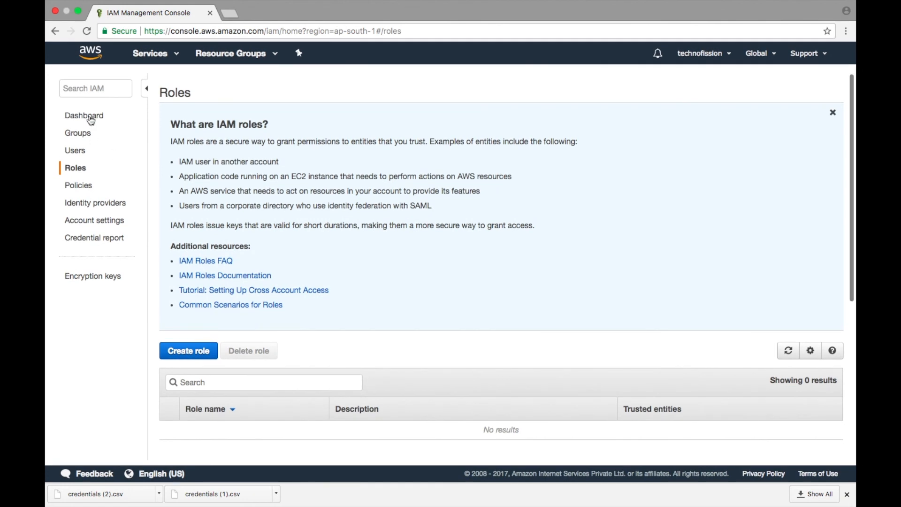
left_click(90, 118)
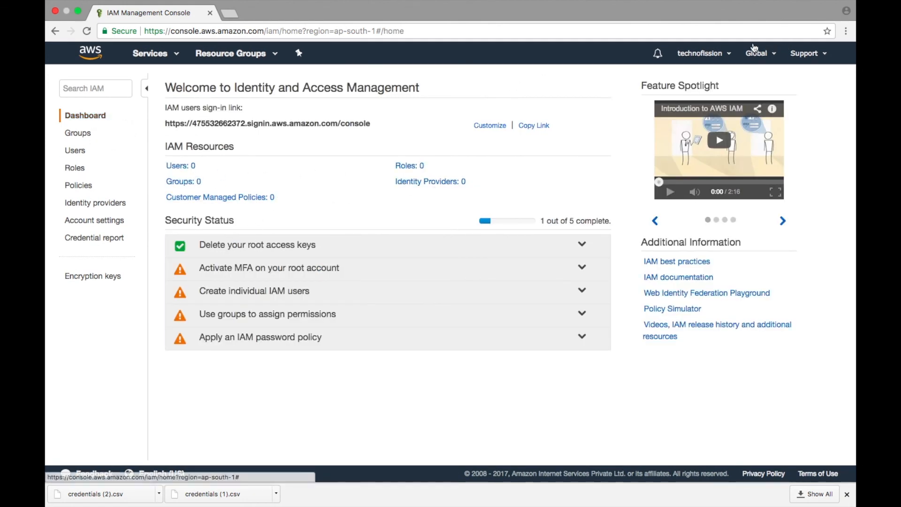
left_click(702, 53)
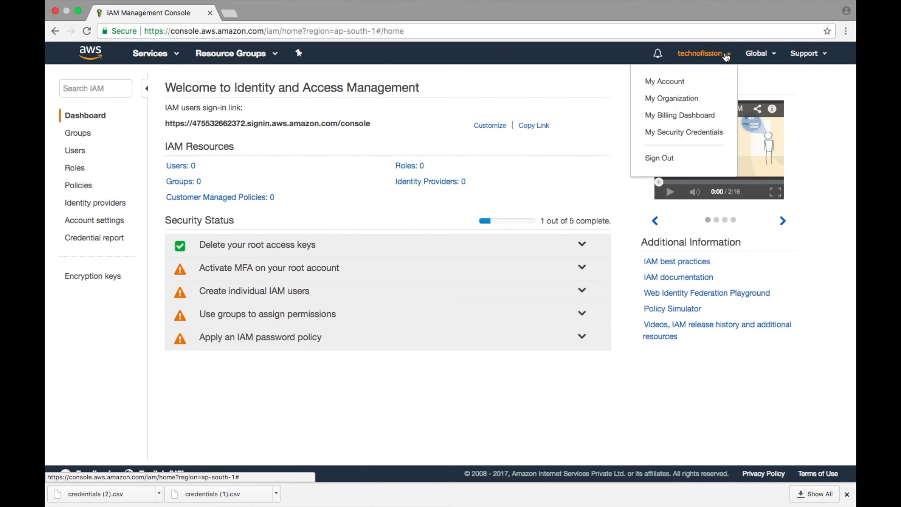
left_click(655, 162)
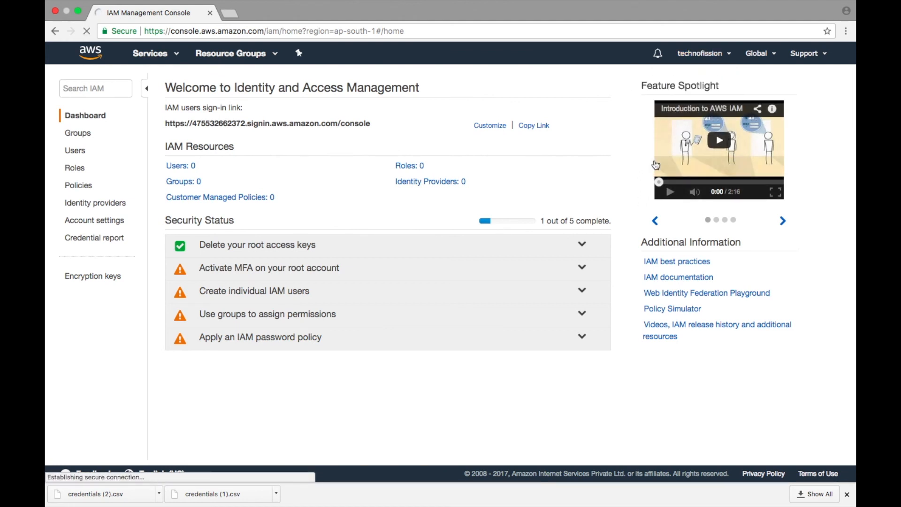